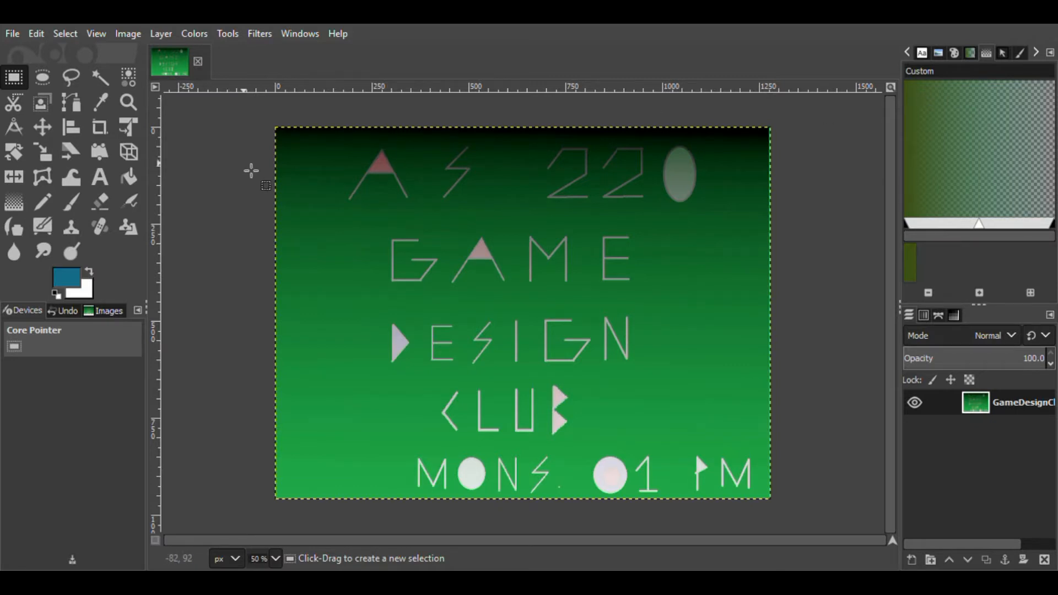
left_click(42, 80)
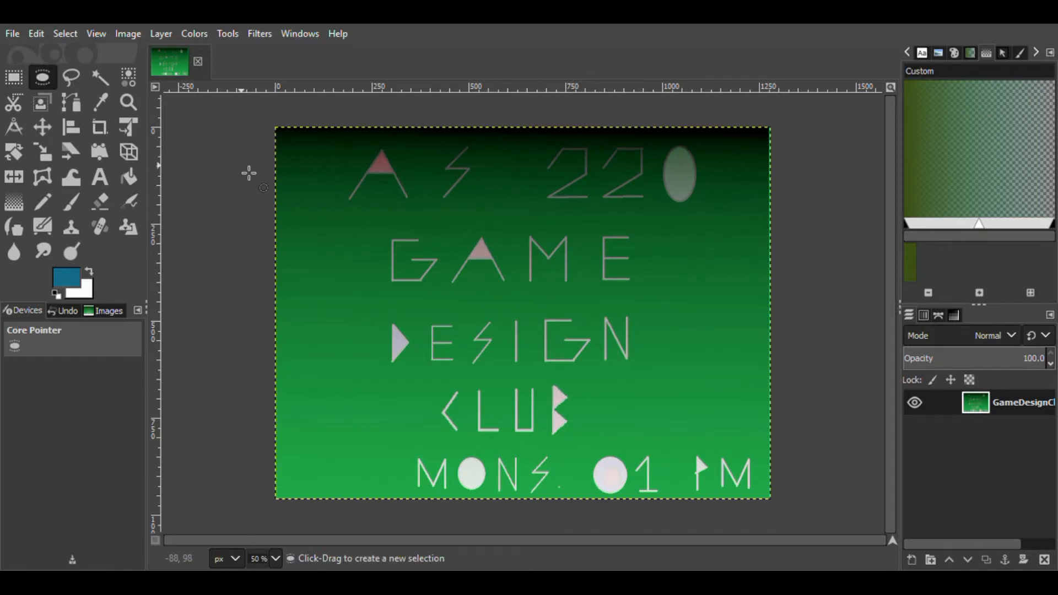
left_click(104, 82)
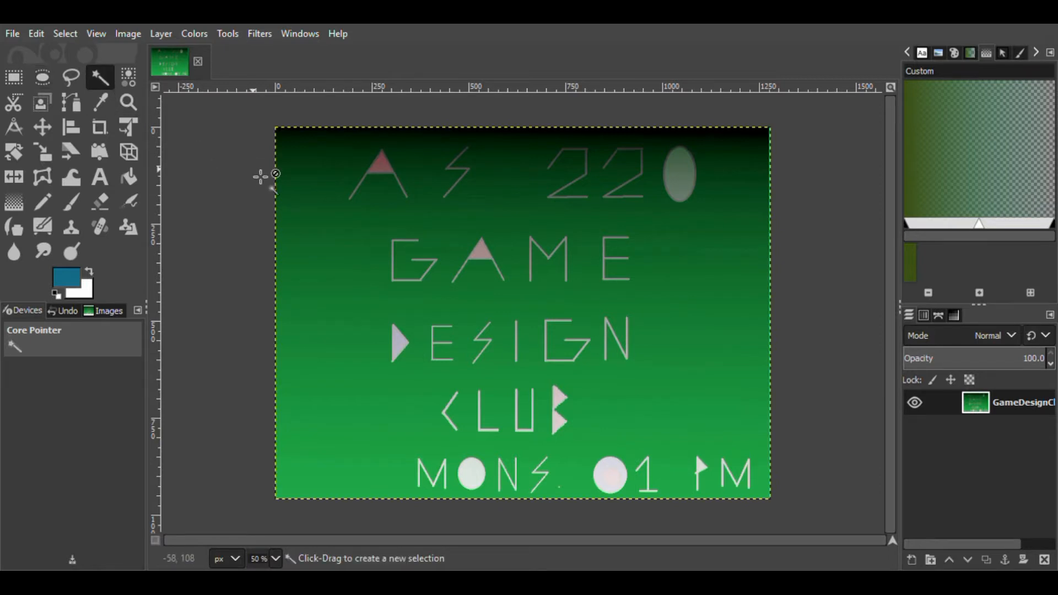
Try rectangular selections constrained to a 1:1 aspect ratio, 100 px width, 100 px height and fixed size around the GAME text, and clear them.
key("r")
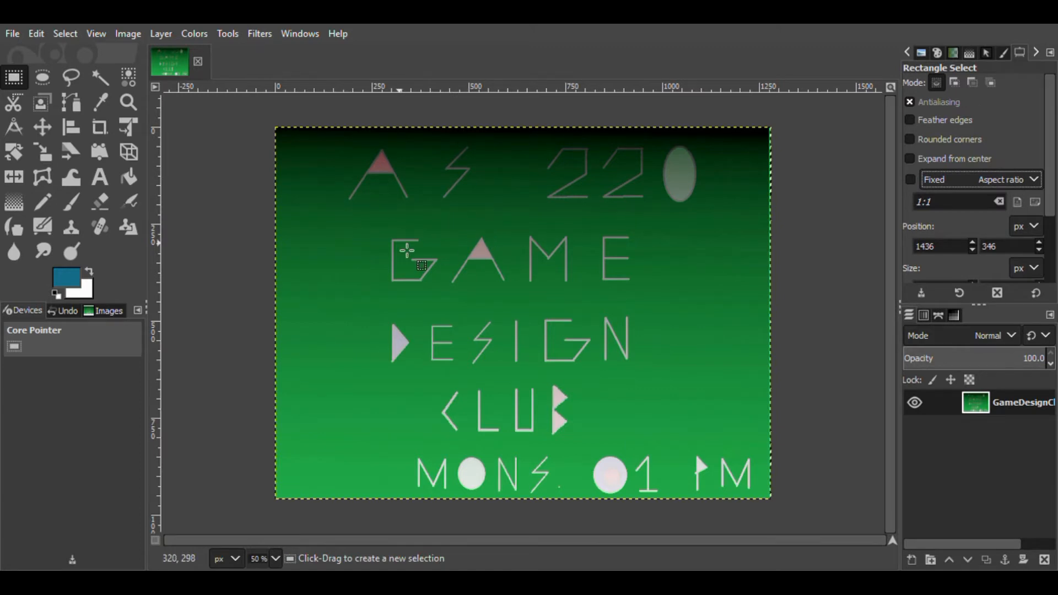
key("shift")
left_click_drag(407, 251, 487, 356)
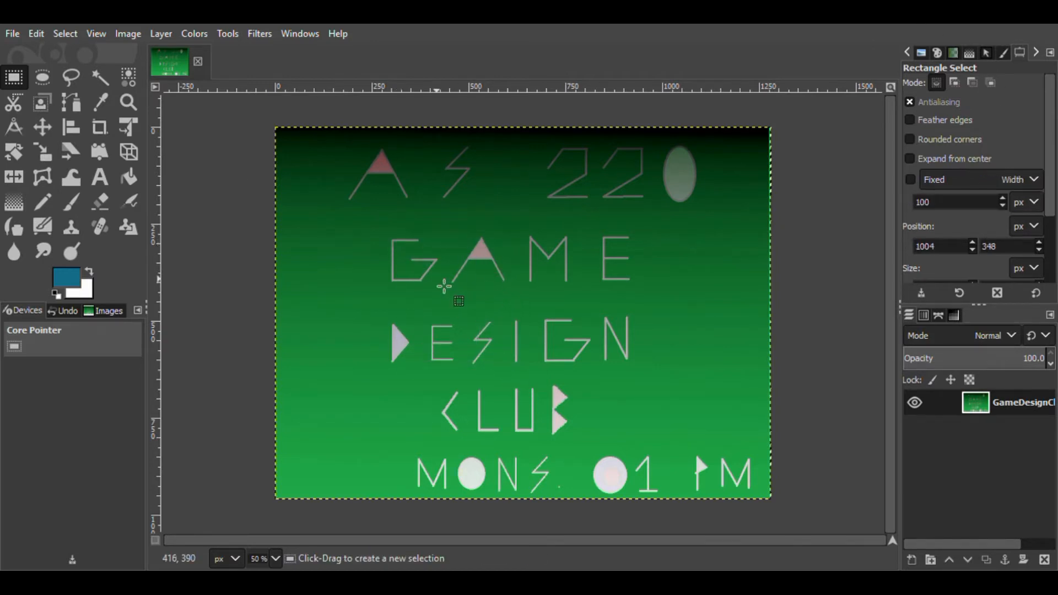
left_click_drag(444, 286, 490, 425)
key("shift")
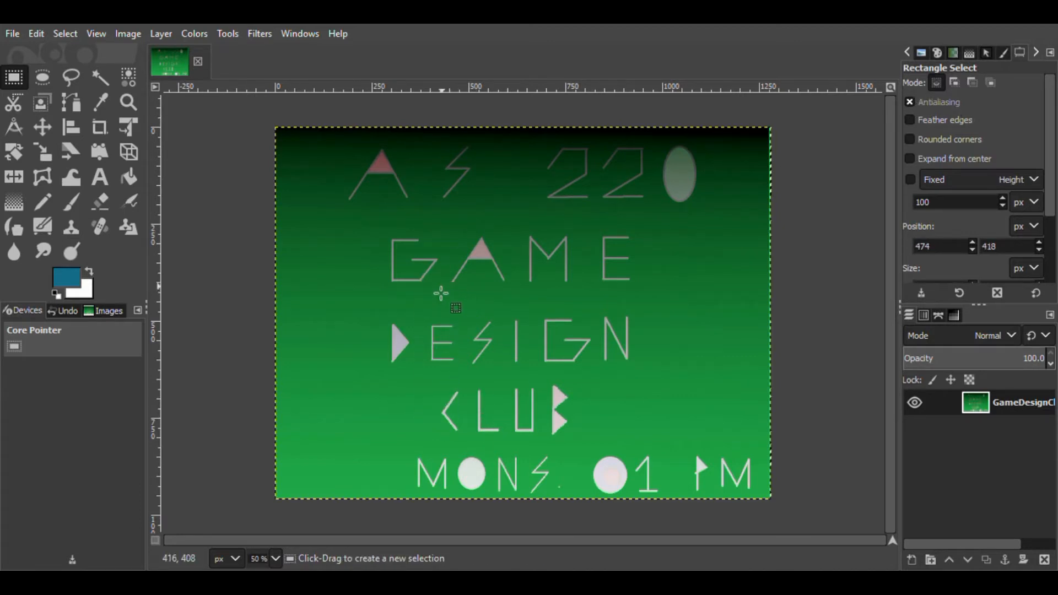
left_click_drag(431, 291, 503, 379)
key("shift")
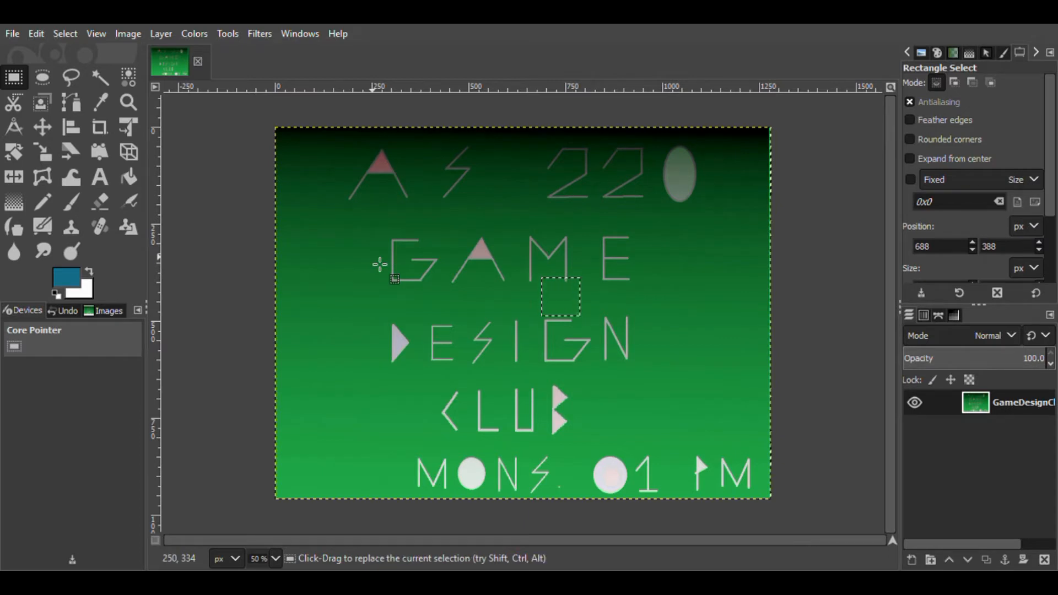
left_click_drag(380, 265, 403, 273)
left_click(705, 315)
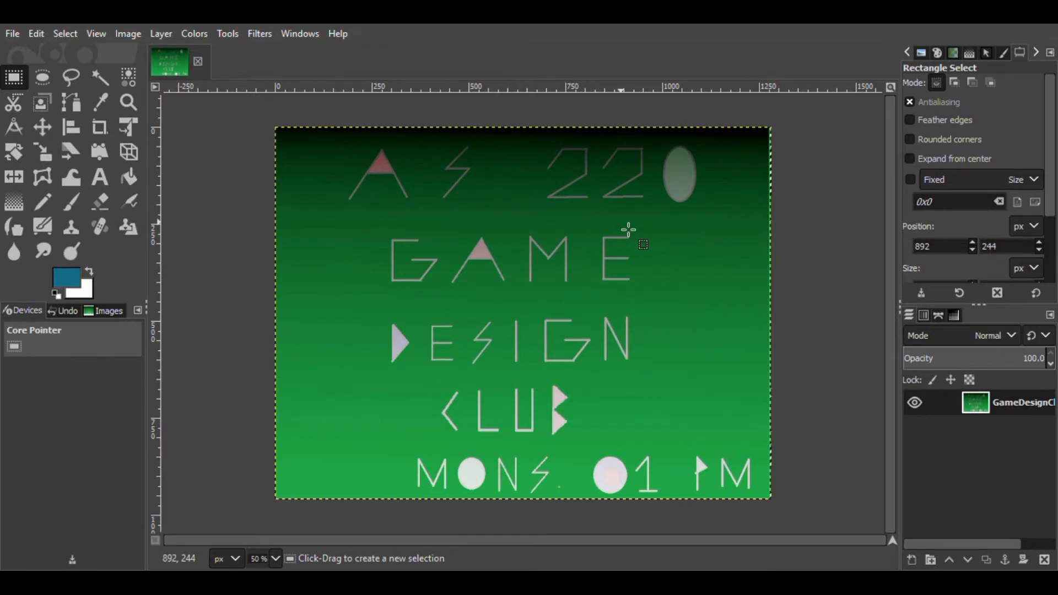
Turn on Expand from center and draw a rectangular selection outward from the first A of GAME.
left_click(910, 162)
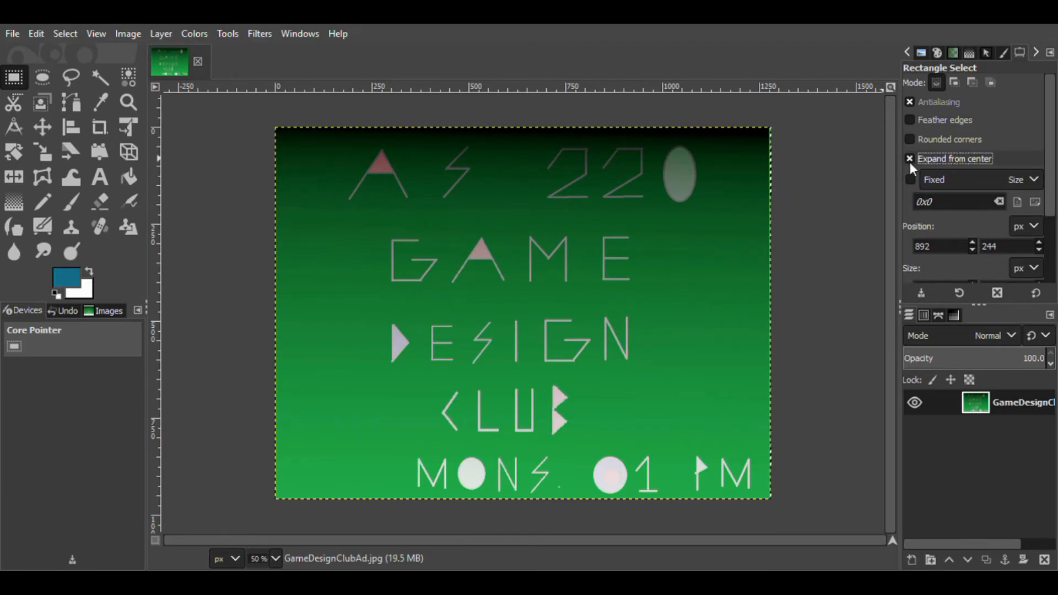
left_click(472, 284)
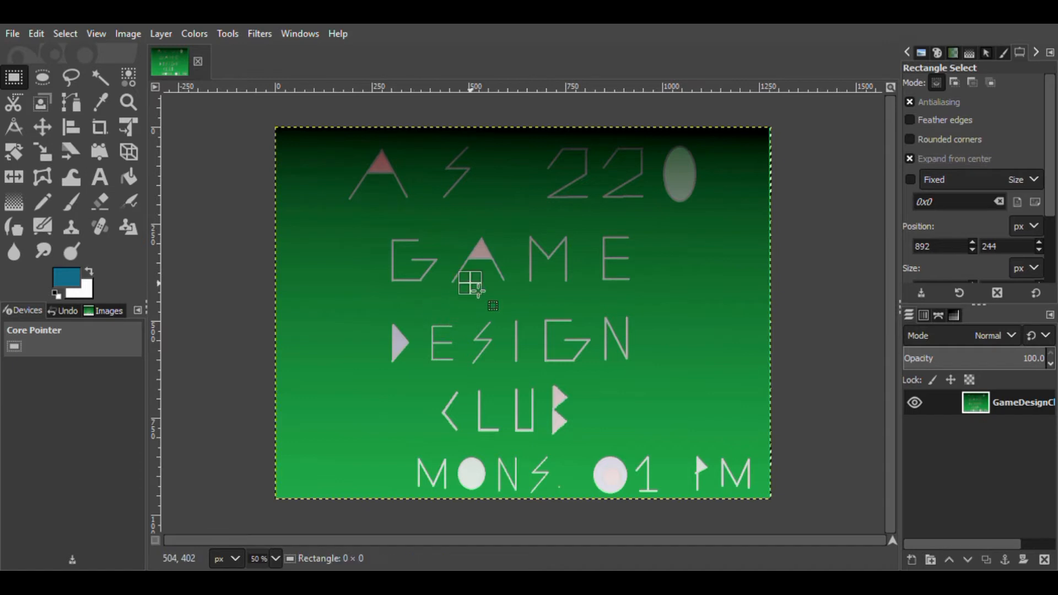
left_click_drag(470, 283, 541, 319)
left_click(556, 315)
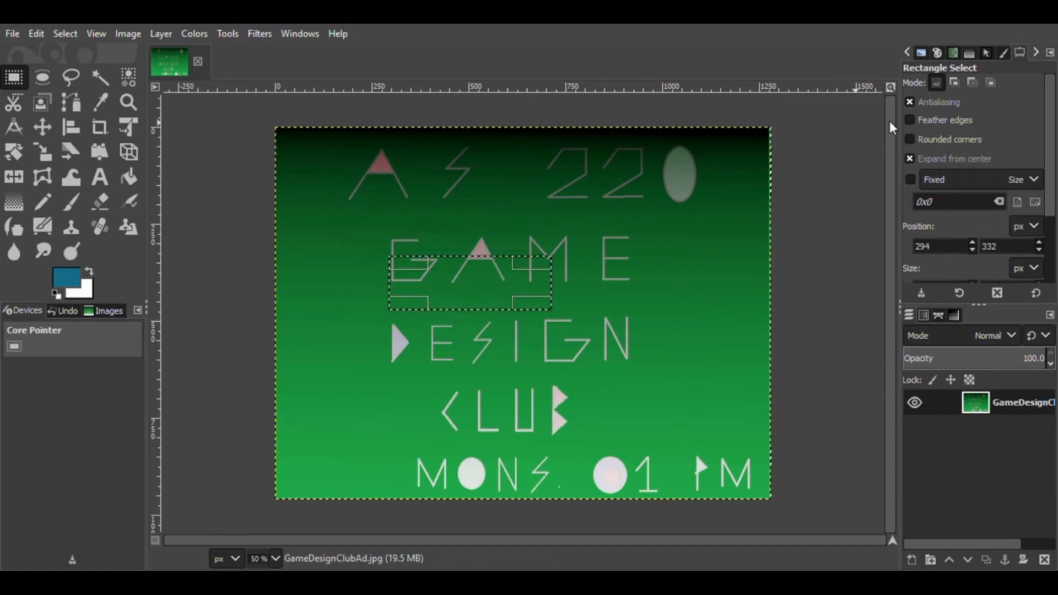
Draw a rectangular selection of about 242 × 192 px around the E of GAME.
scroll(974, 107, "down", 3)
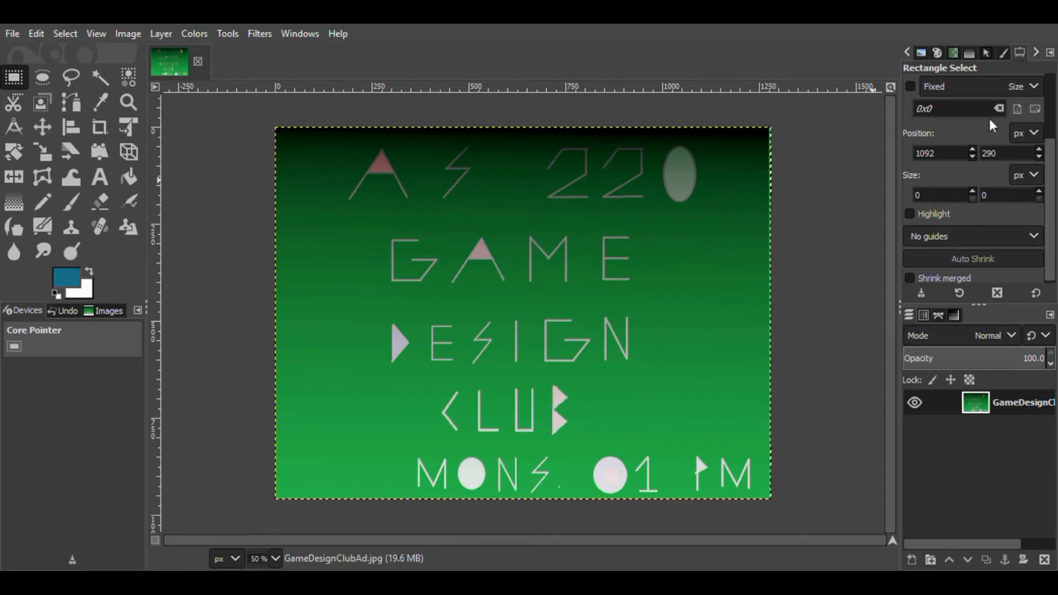
scroll(982, 113, "down", 1)
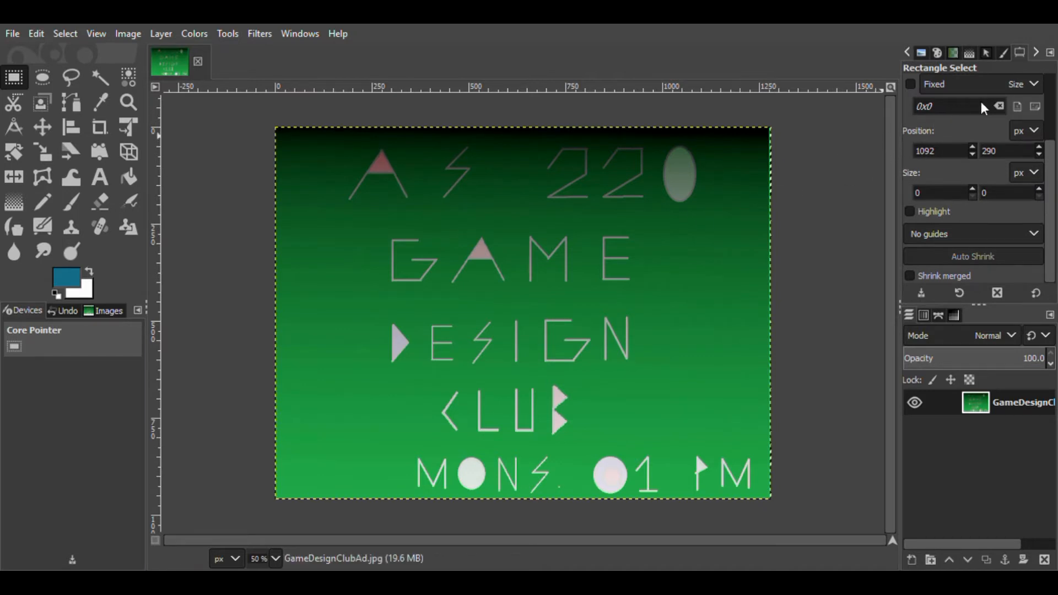
left_click_drag(583, 240, 677, 314)
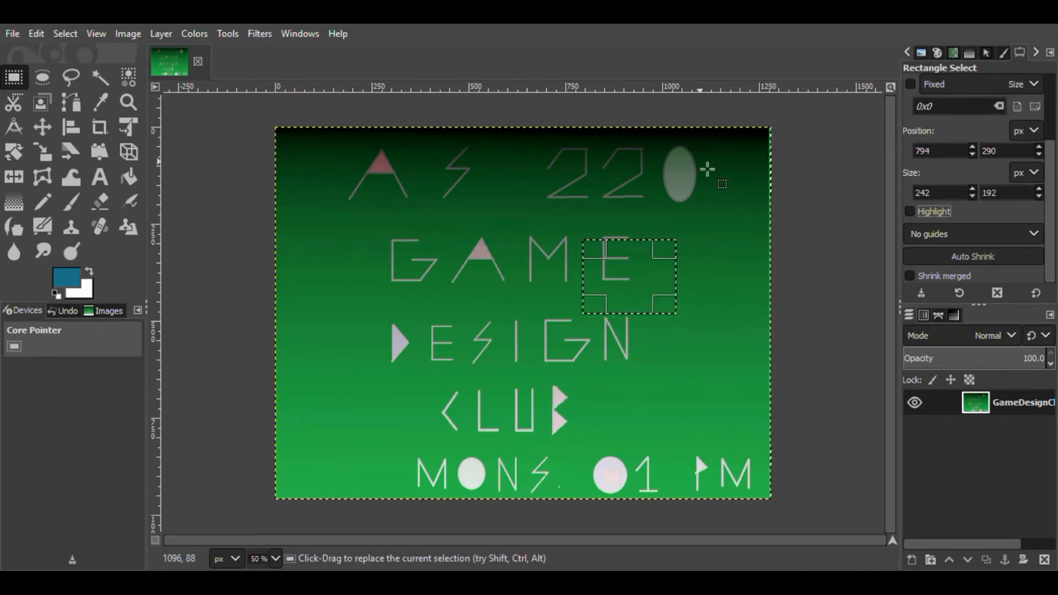
Try the selection highlight with its opacity raised to 100, and switch the highlight back off.
left_click(909, 212)
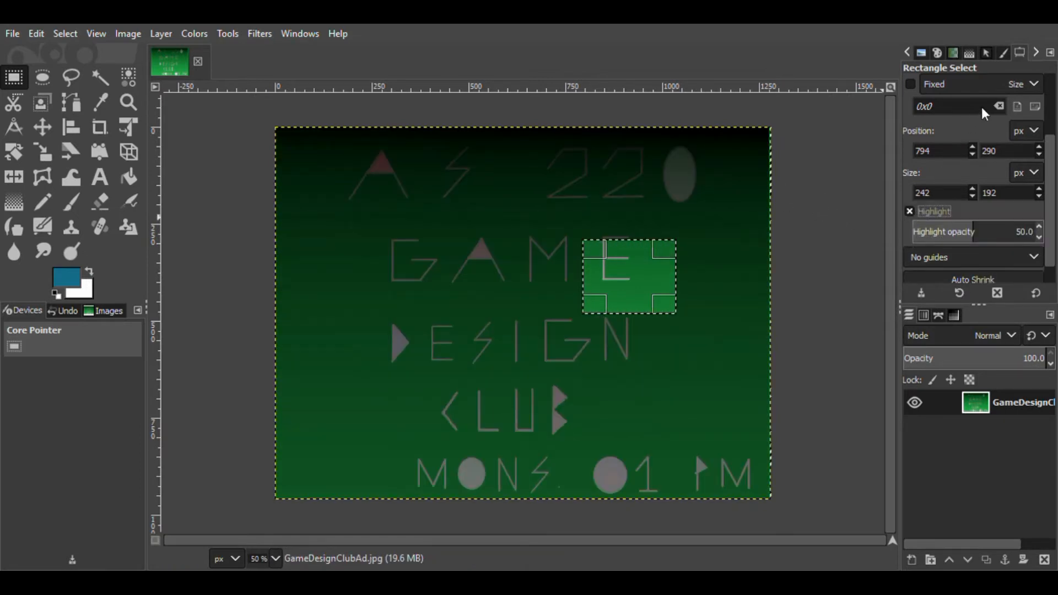
left_click(976, 239)
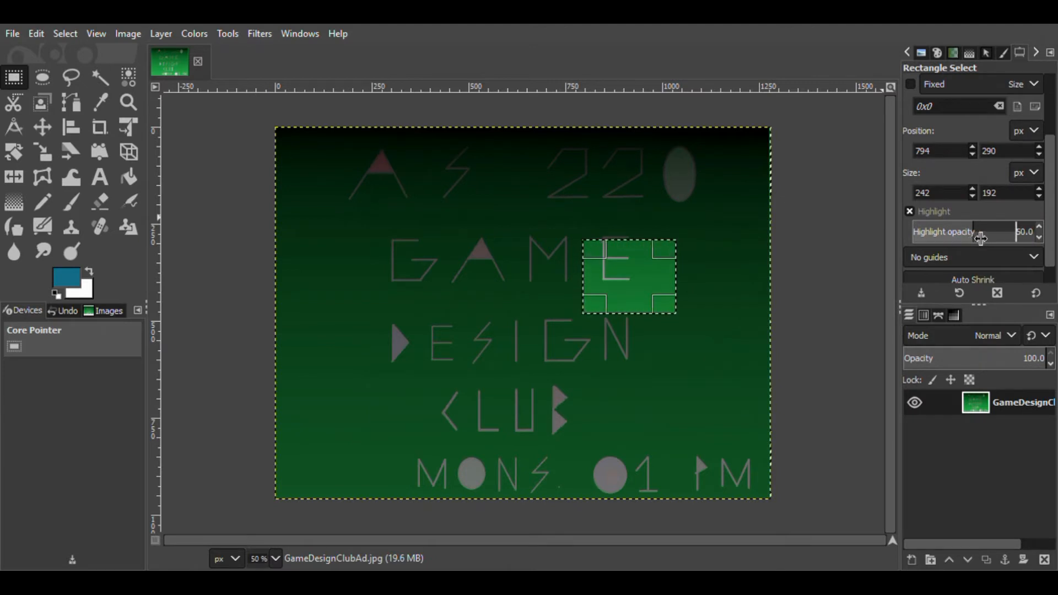
key("ctrl+a")
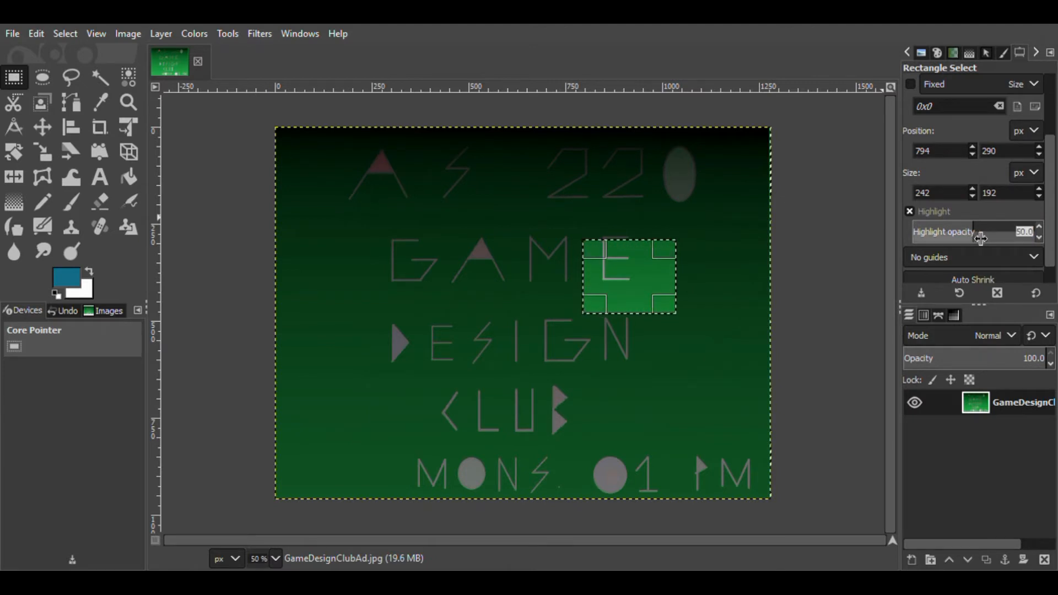
type("73.5")
key("Return")
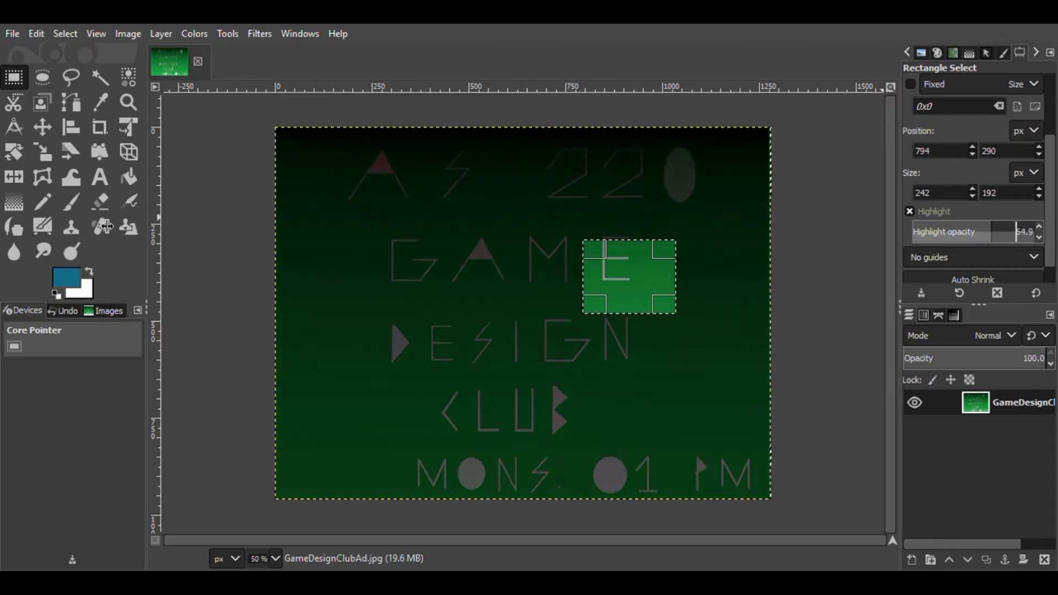
left_click_drag(213, 224, 981, 238)
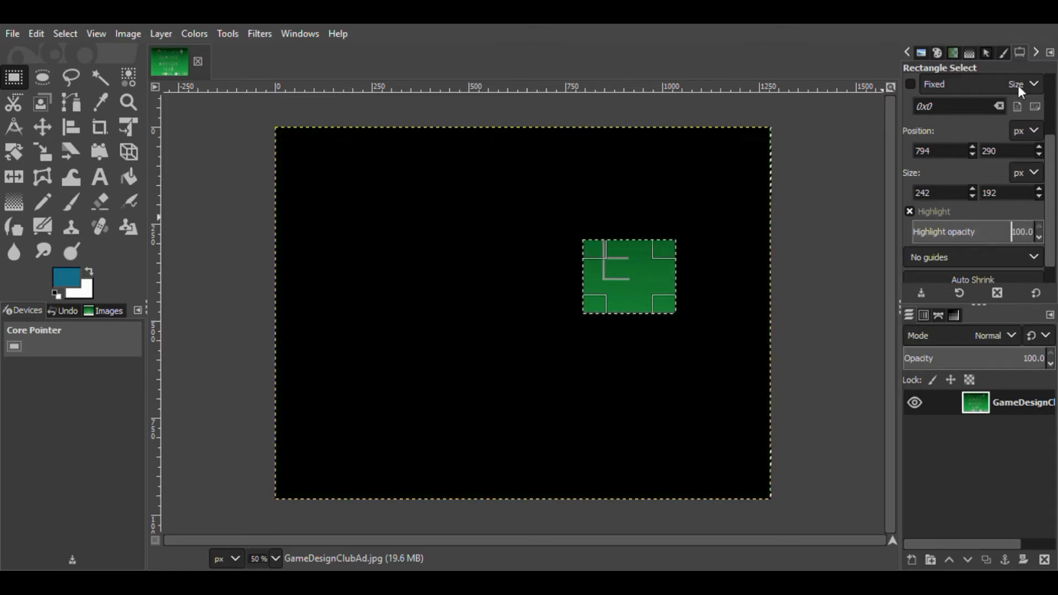
left_click(910, 211)
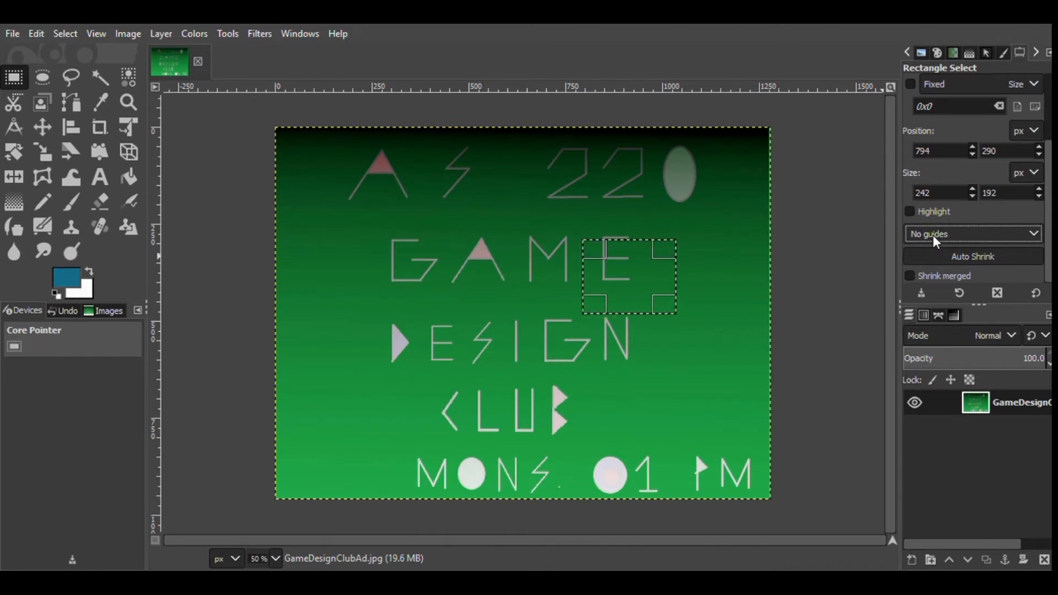
Set the guides inside the rectangular selection to Golden sections.
left_click(945, 250)
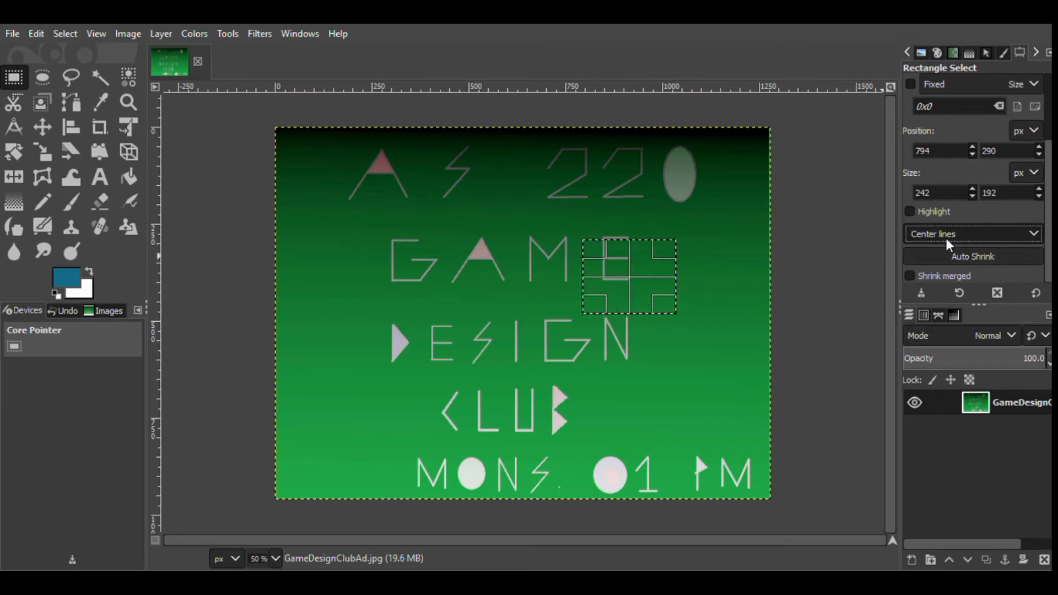
key("Down")
key("Down")
key("Down")
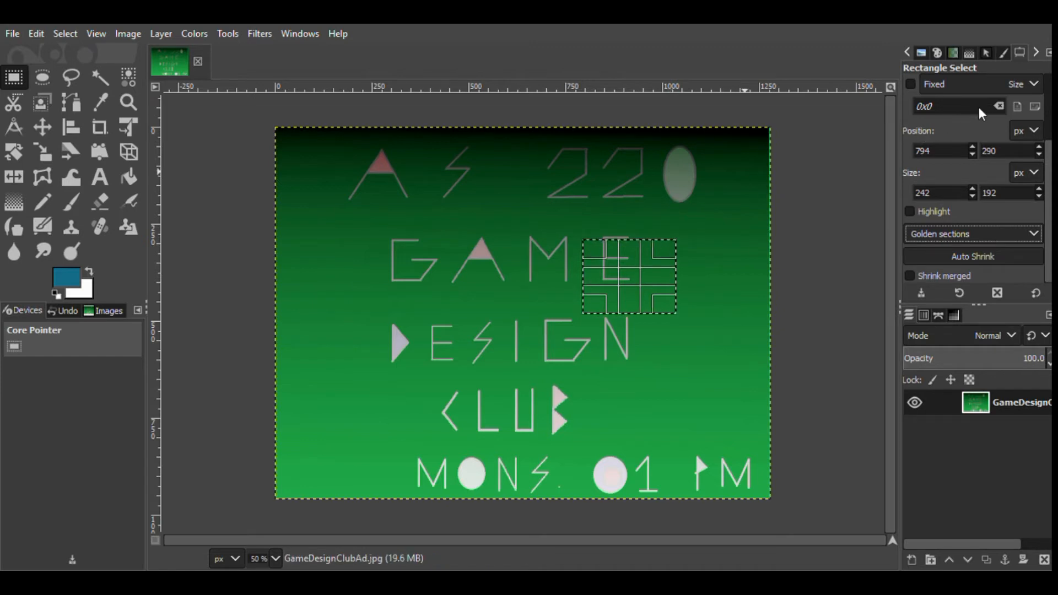
Draw a rectangular selection over the A and M of GAME, replace it with one below the E, and clear the selection.
scroll(978, 105, "up", 3)
left_click(819, 185)
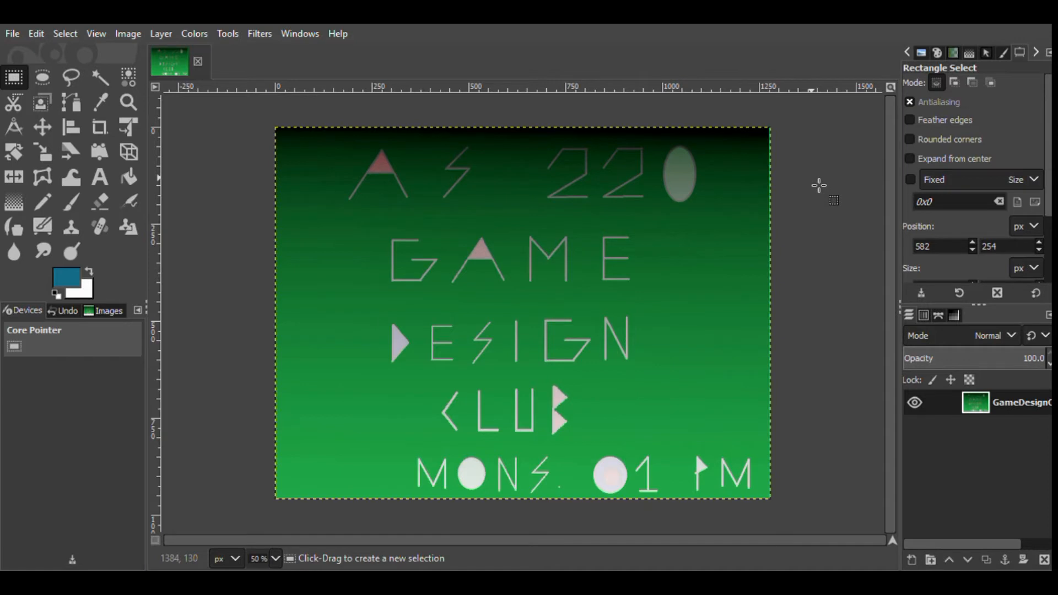
left_click(833, 185)
left_click_drag(479, 230, 553, 313)
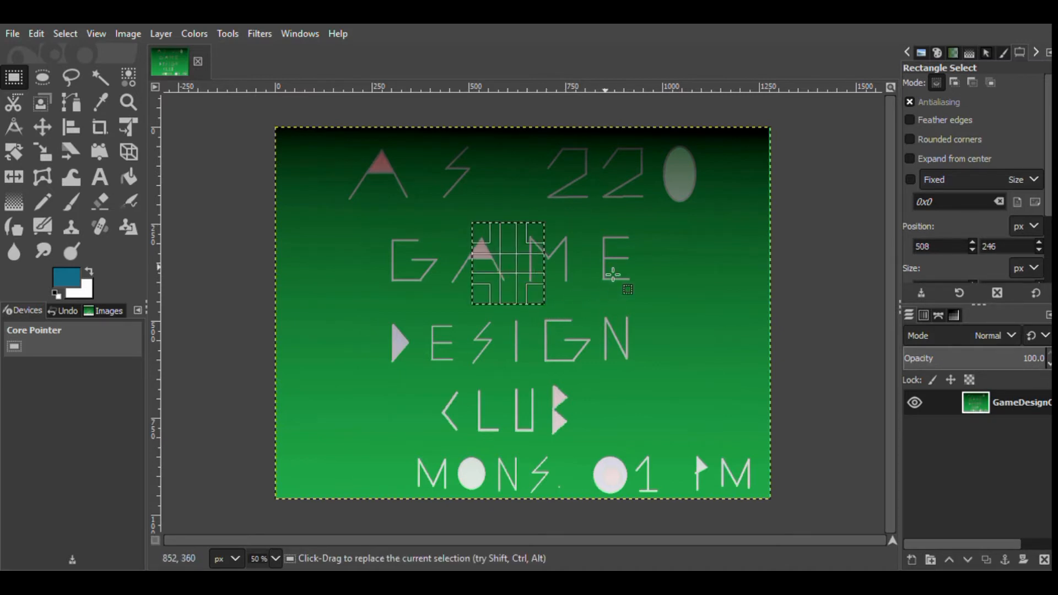
left_click_drag(605, 265, 656, 318)
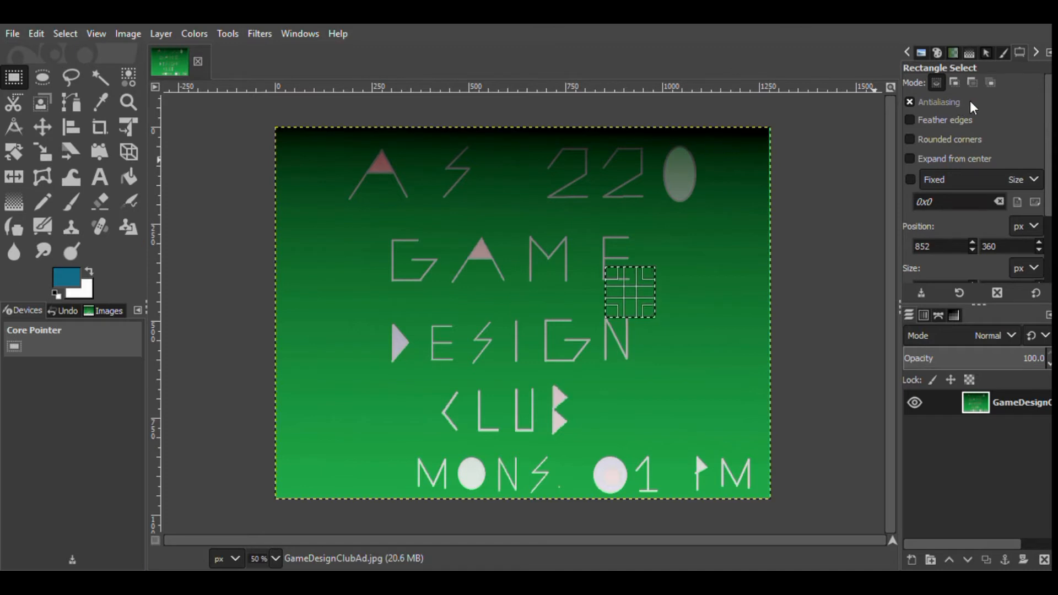
left_click(847, 239)
Build a combined selection in add mode from several rectangles across the upper and middle text rows.
key("shift")
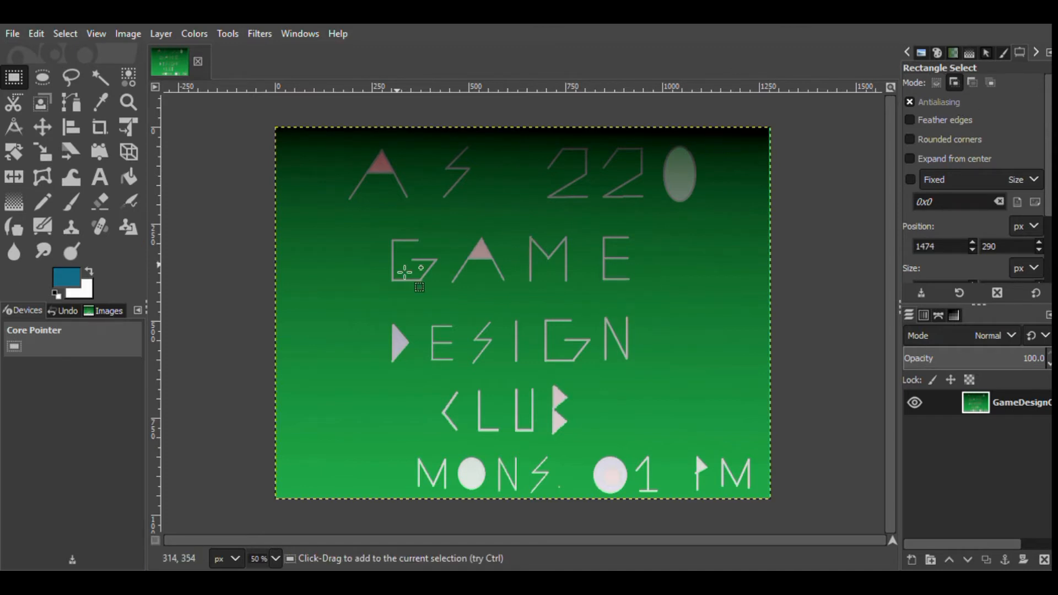
left_click_drag(397, 264, 472, 335)
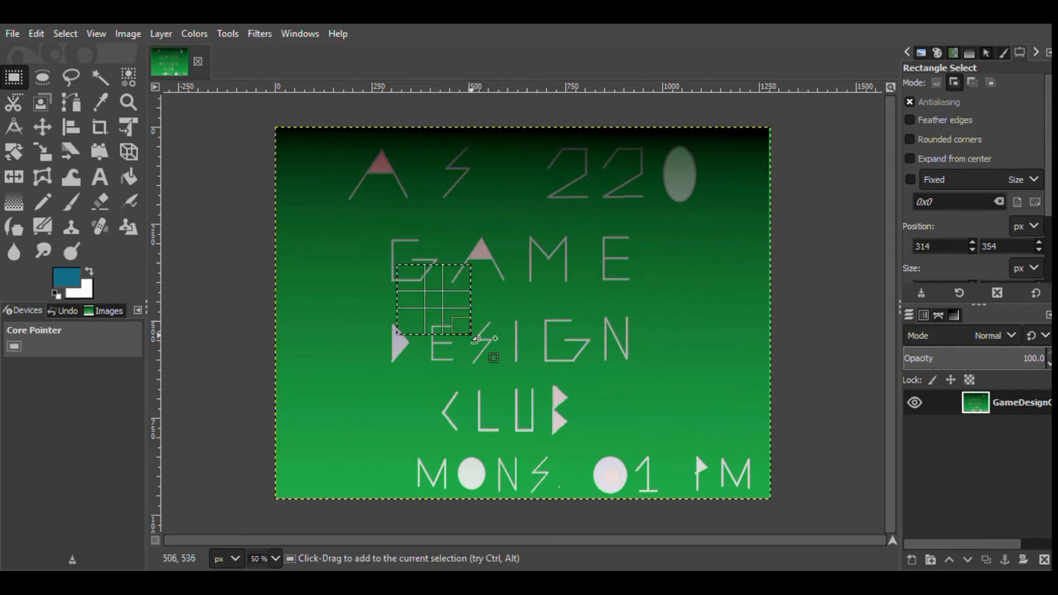
left_click_drag(545, 300, 592, 345)
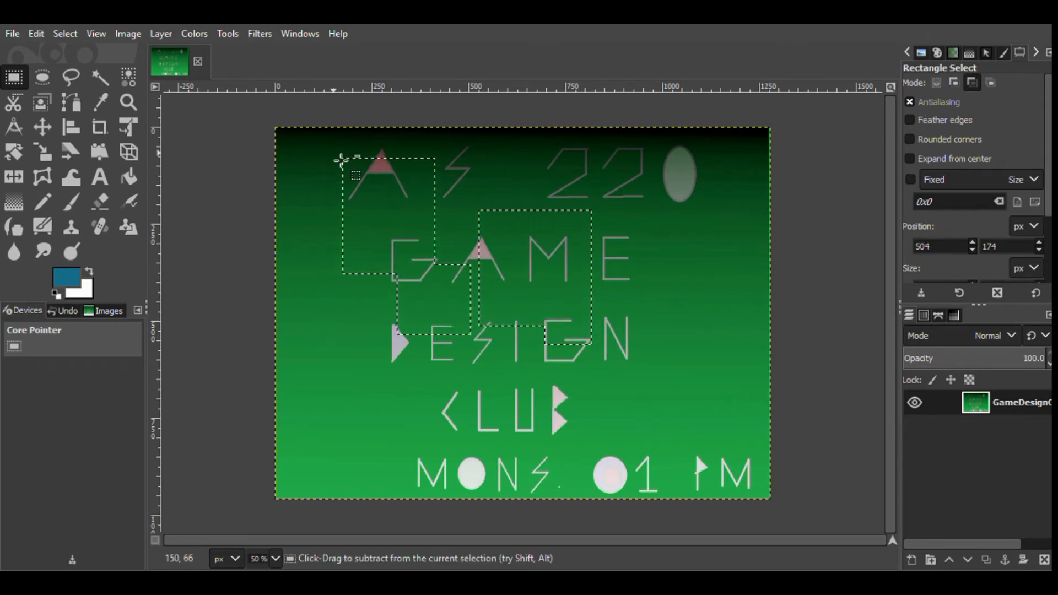
Subtract two rectangles from the selection around the top A and the G of GAME, and intersect the remainder with another rectangle.
left_click_drag(334, 153, 390, 192)
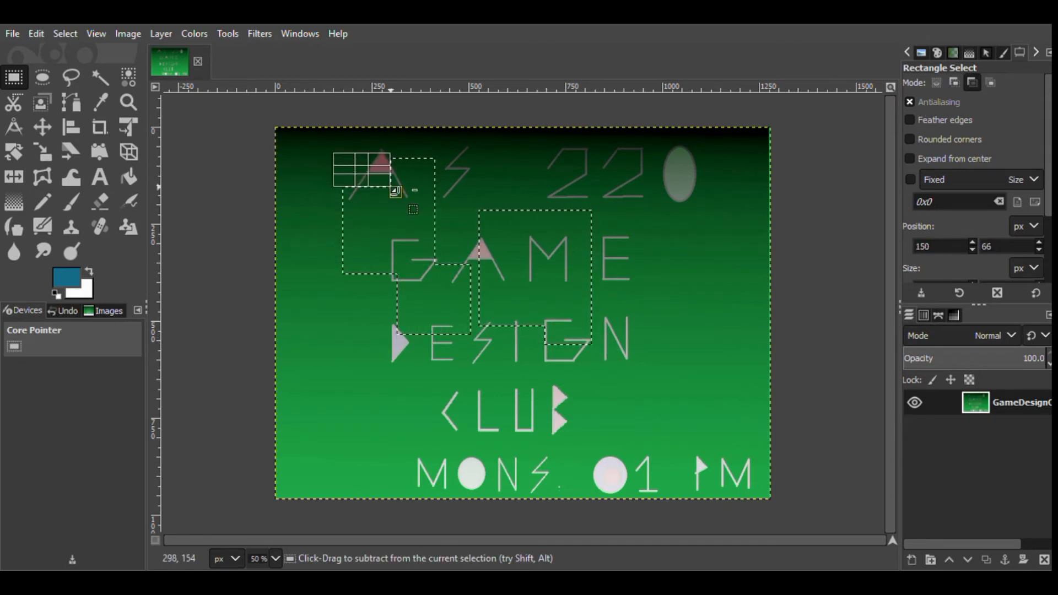
left_click_drag(320, 221, 425, 280)
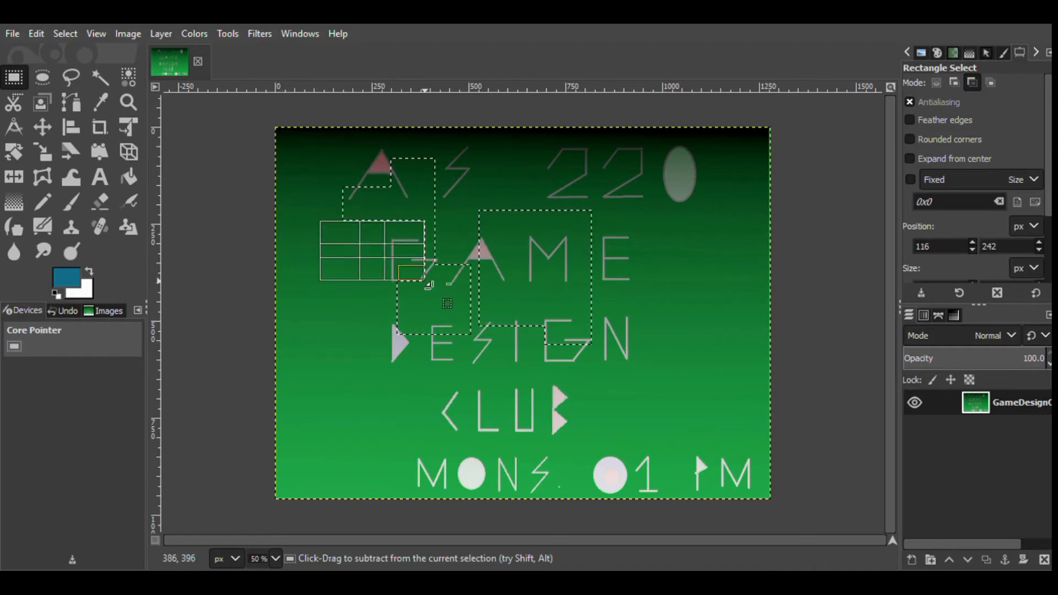
left_click(991, 82)
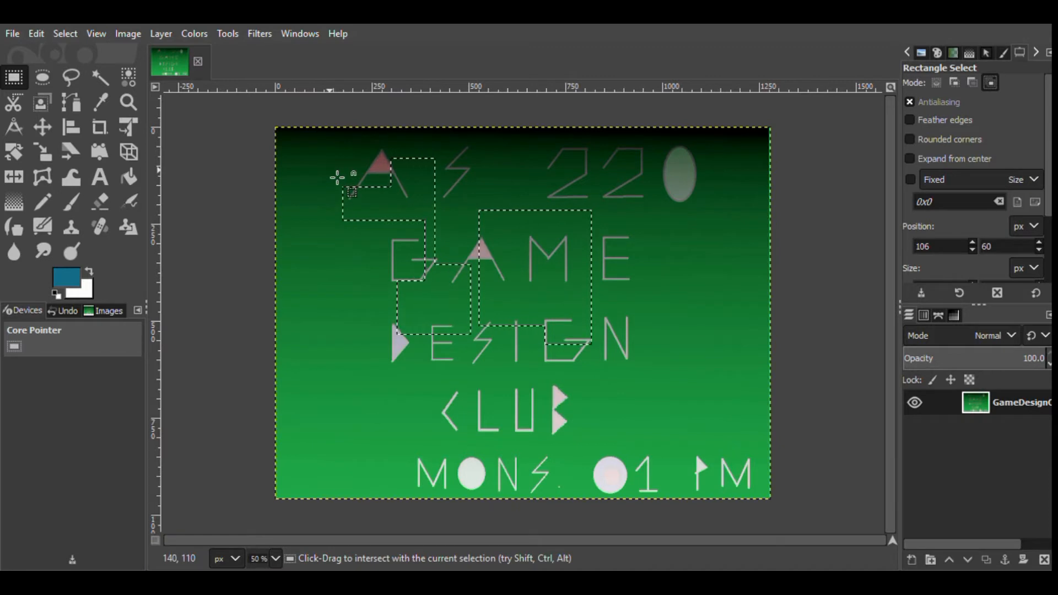
left_click_drag(338, 178, 395, 239)
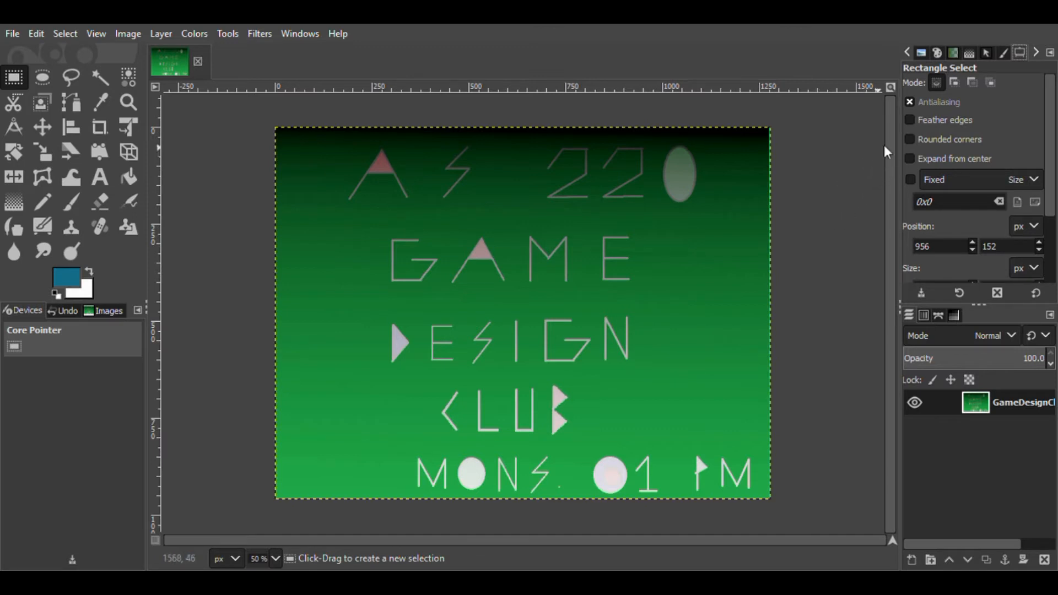
Activate the Fuzzy Select tool and enable Sample merged, leaving Diagonal neighbors off.
key("e")
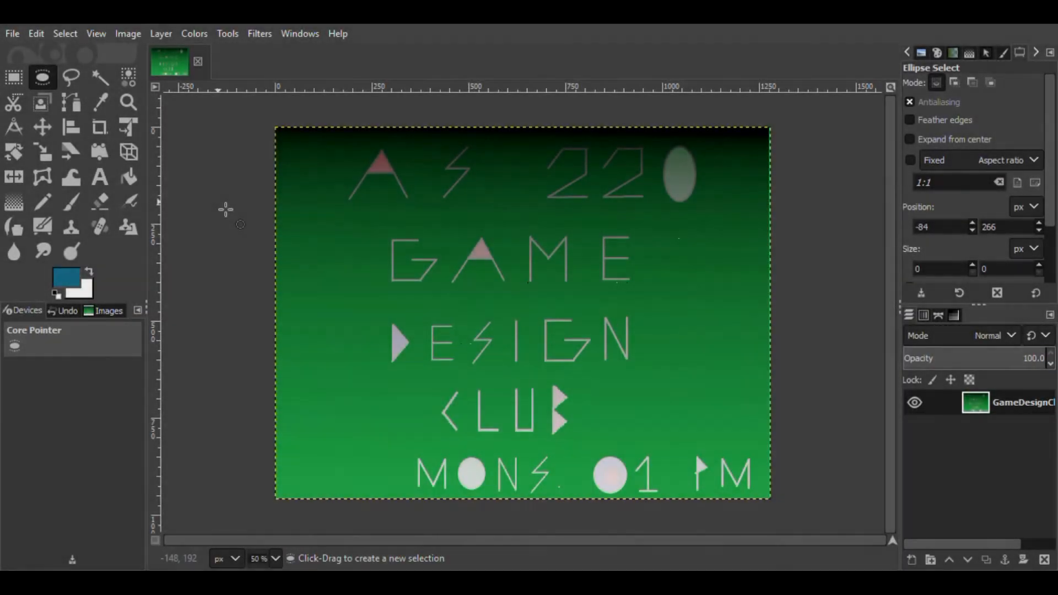
left_click(102, 83)
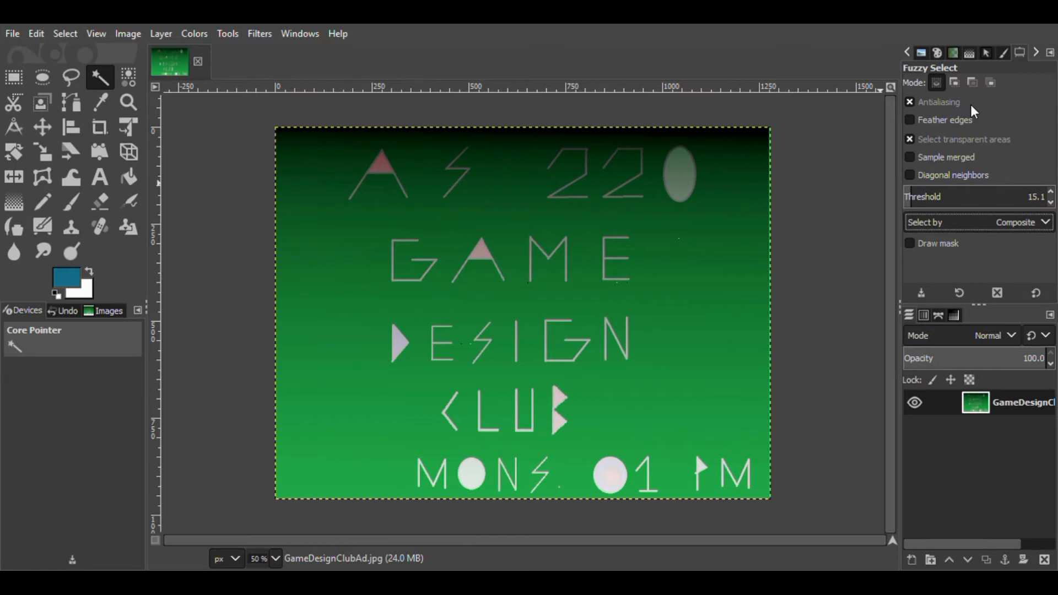
left_click(910, 175)
left_click(911, 176)
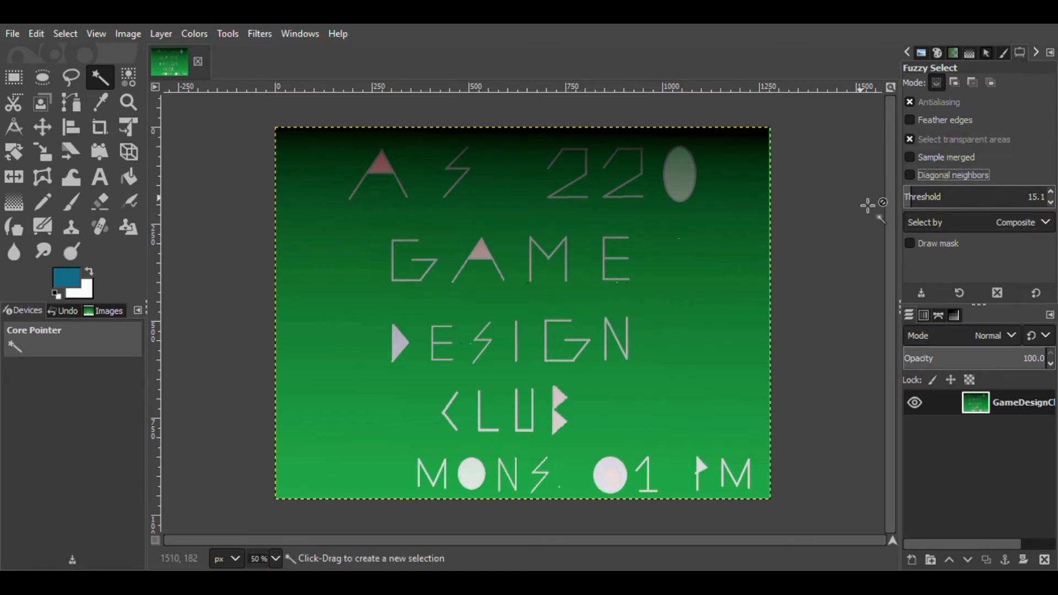
left_click(910, 158)
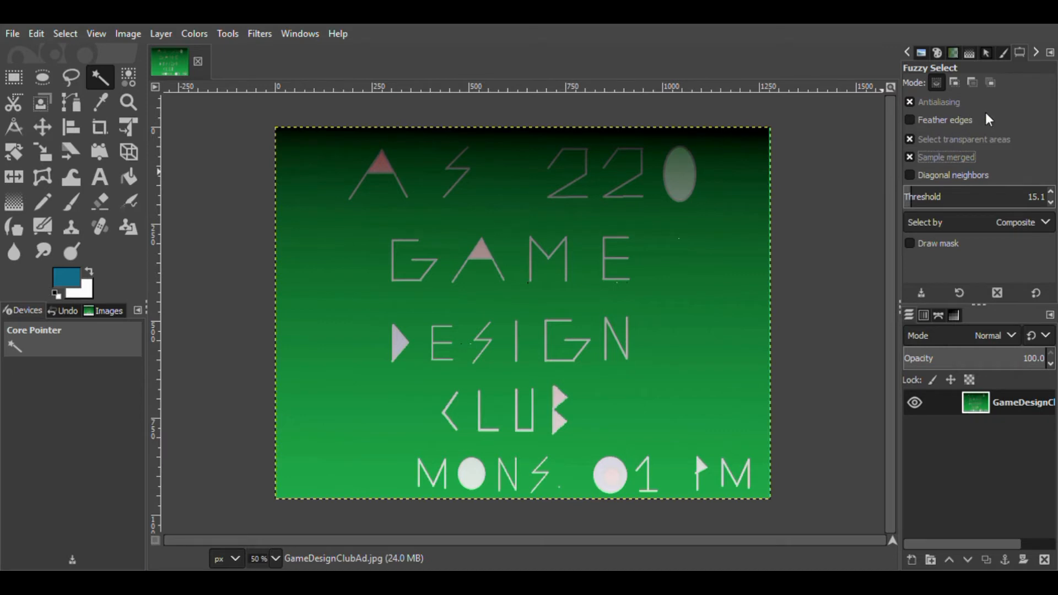
Turn off Sample merged, set the Fuzzy Select threshold to 10.0, and select the green background beside the E of GAME.
left_click(932, 157)
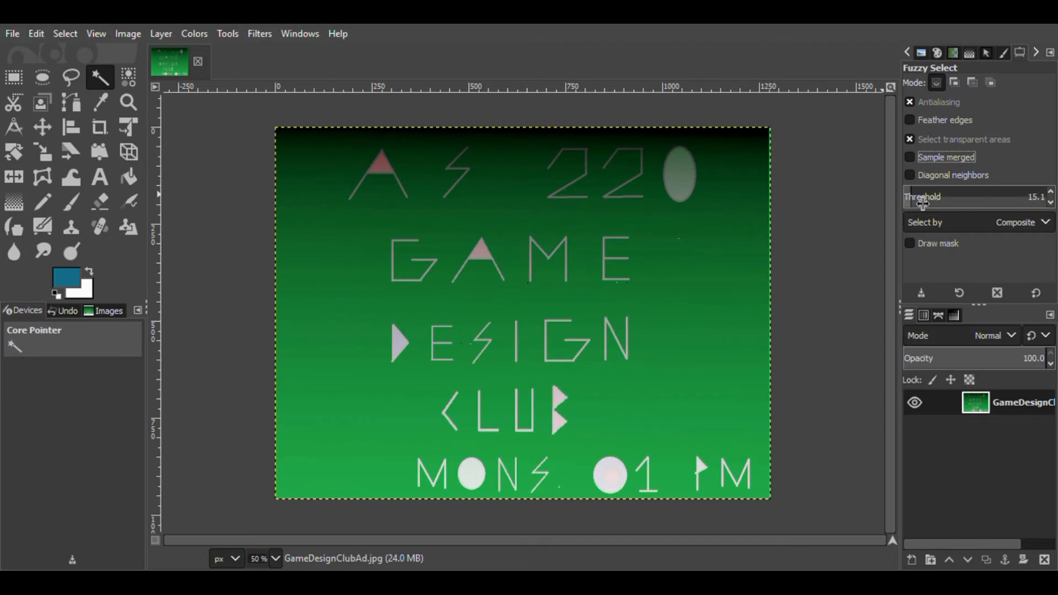
mouse_move(923, 203)
left_mouse_down()
mouse_move(964, 203)
mouse_move(911, 203)
left_mouse_up()
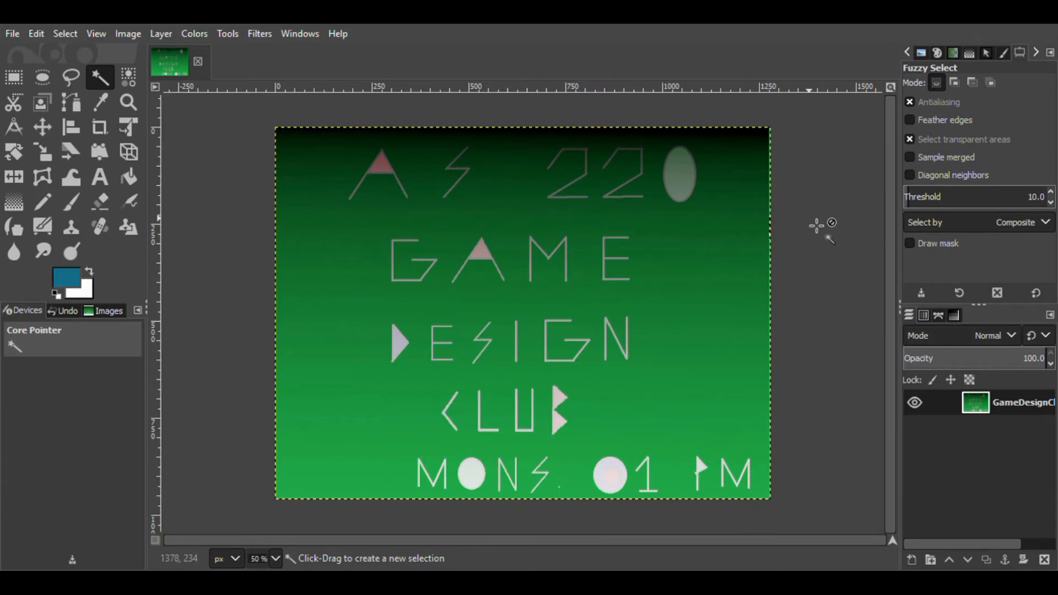
left_click(688, 275)
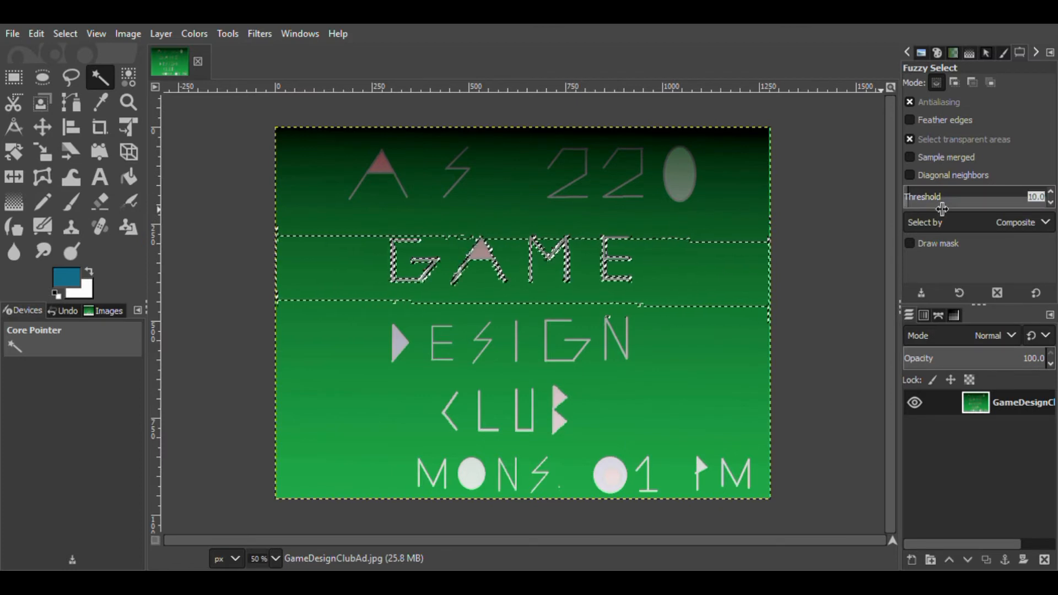
Raise the threshold to 88.2, select the green background beside the N of DESIGN, and clear the selection.
left_click_drag(1025, 199, 945, 208)
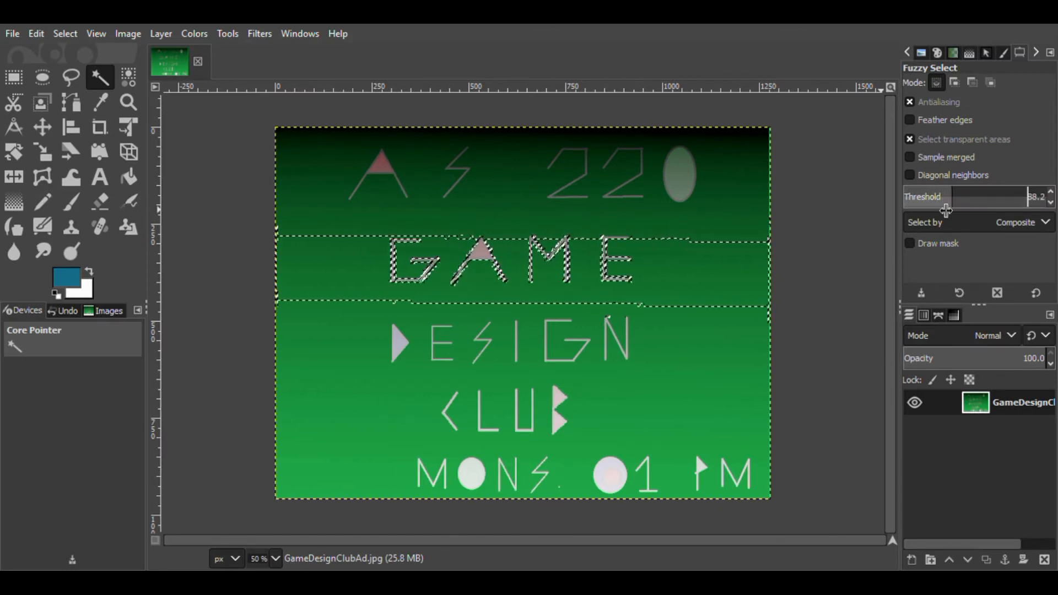
left_click(698, 351)
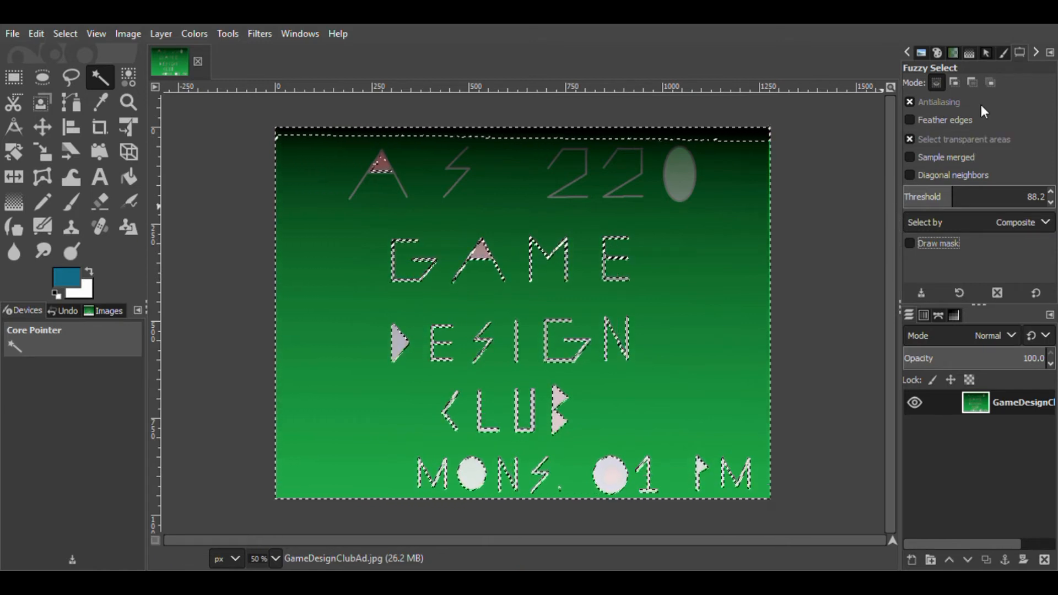
left_click(817, 249)
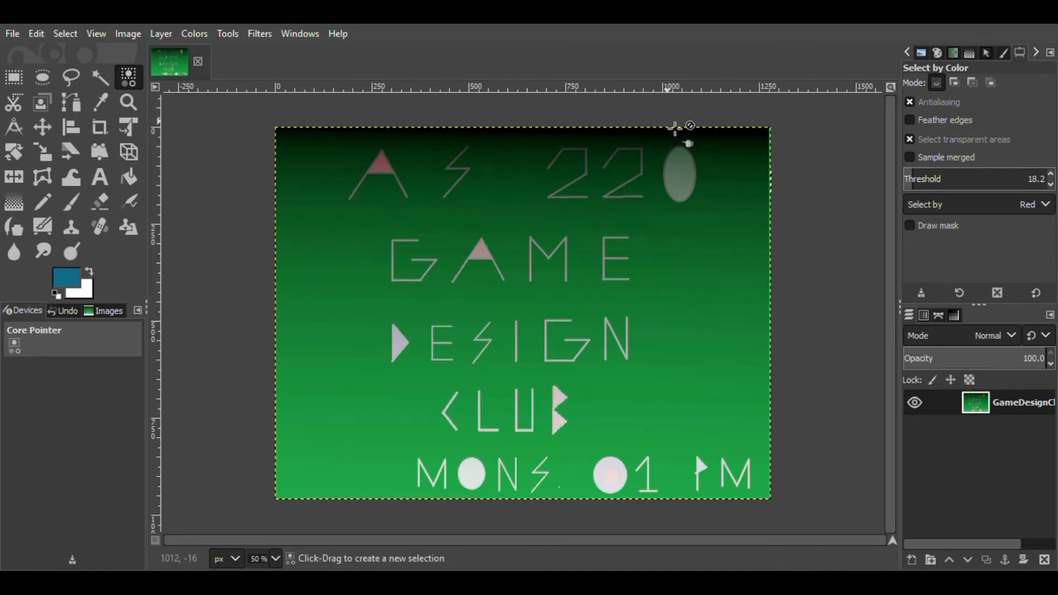
Draw a four-point Free Select polygon between the top S, the 22, the I of DESIGN and the G of GAME, and clear it.
left_click(71, 79)
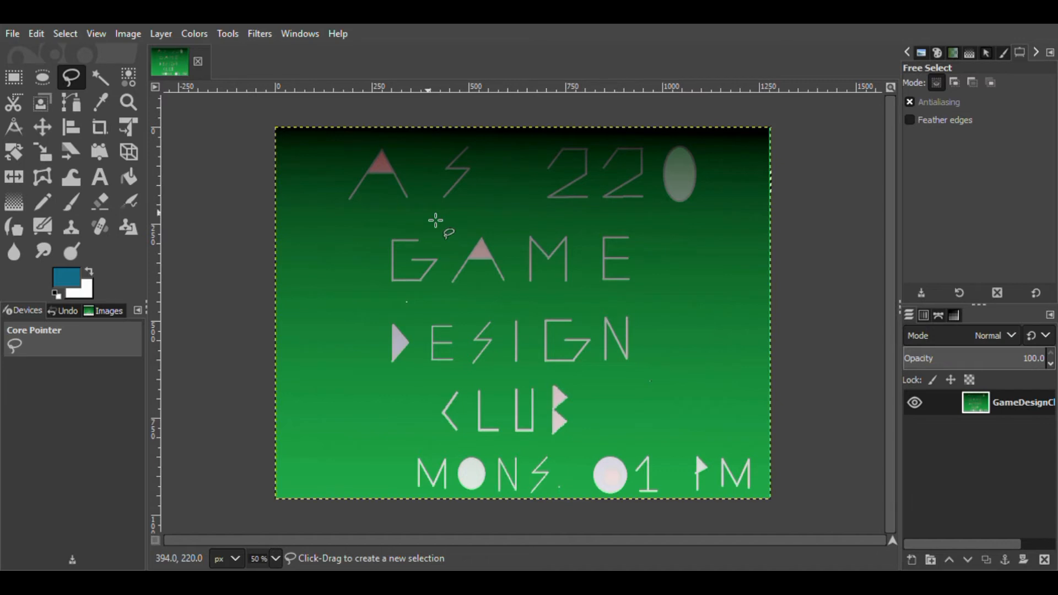
left_click(444, 184)
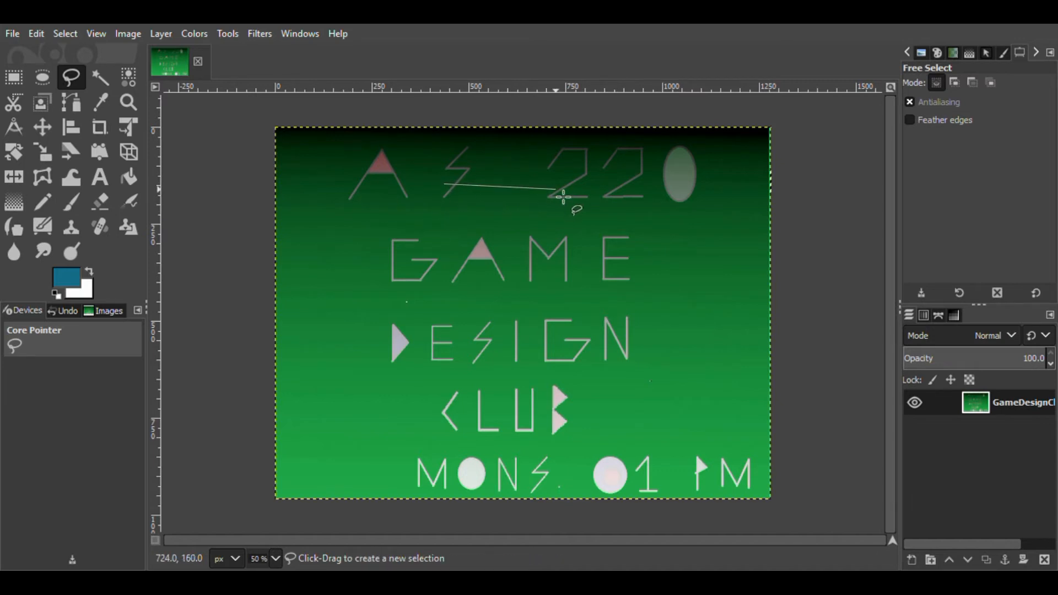
left_click(600, 177)
left_click(513, 310)
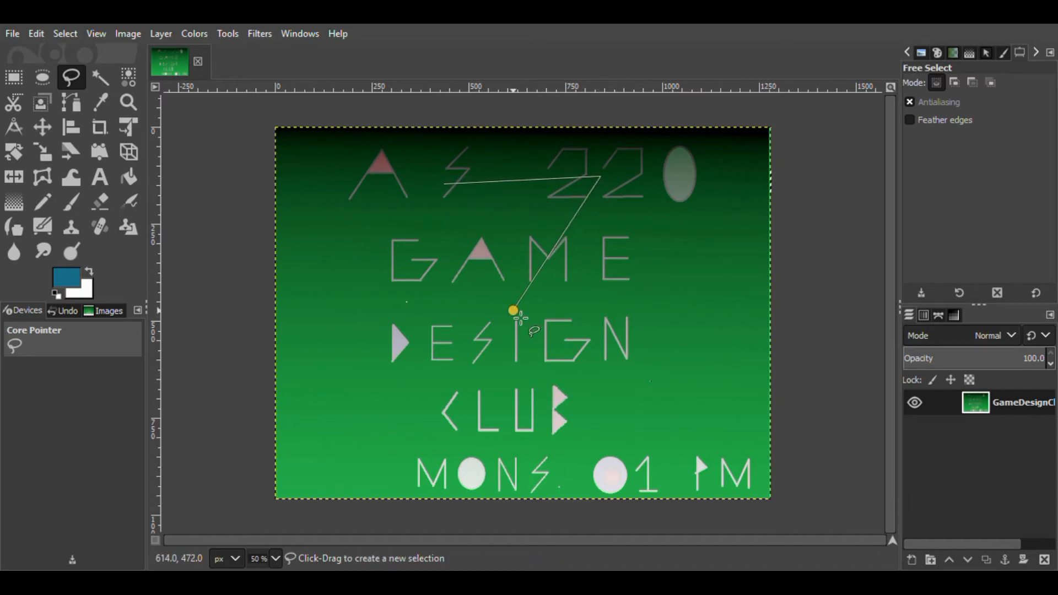
left_click(435, 258)
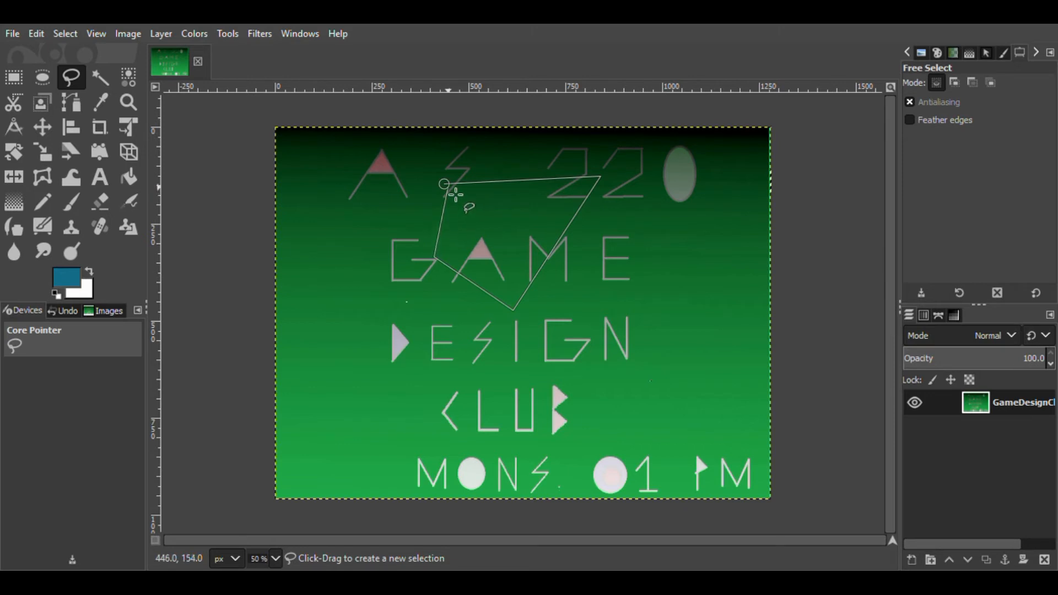
left_click(444, 185)
key("ctrl+shift+a")
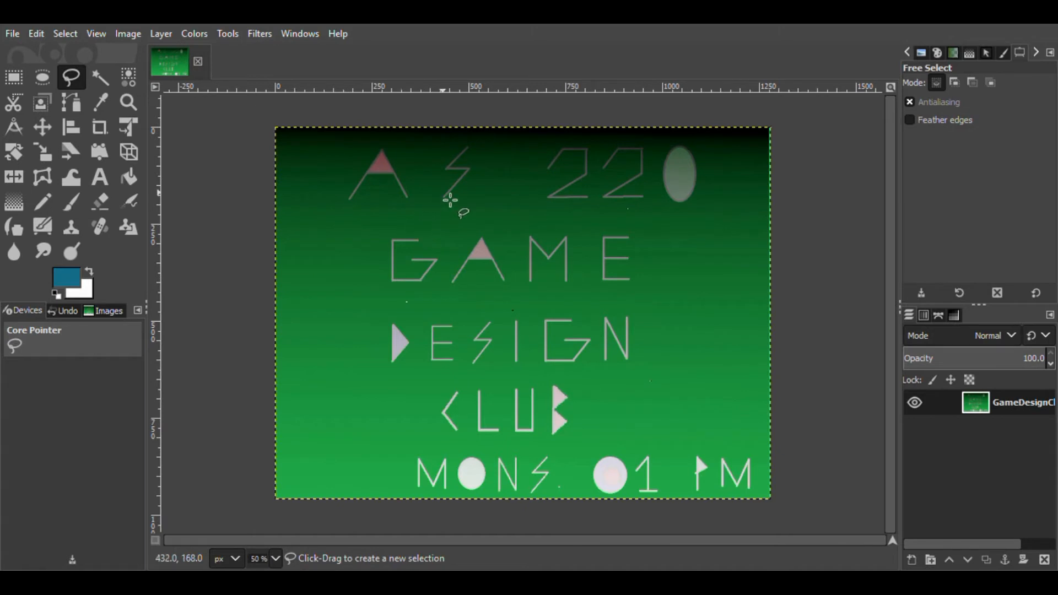
Draw a freehand outline from the top S down over the A of GAME, discard it, and activate Rectangle Select.
mouse_move(442, 192)
left_mouse_down()
mouse_move(491, 282)
mouse_move(494, 248)
mouse_move(472, 230)
mouse_move(517, 291)
mouse_move(515, 247)
mouse_move(490, 189)
mouse_move(476, 209)
mouse_move(460, 200)
mouse_move(463, 174)
mouse_move(443, 194)
left_mouse_up()
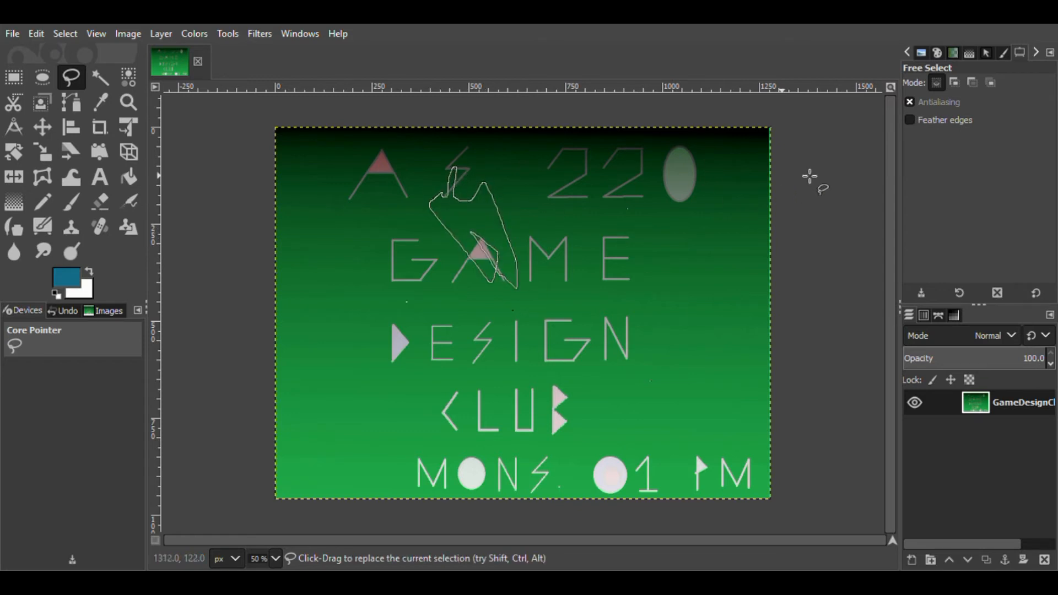
key("Escape")
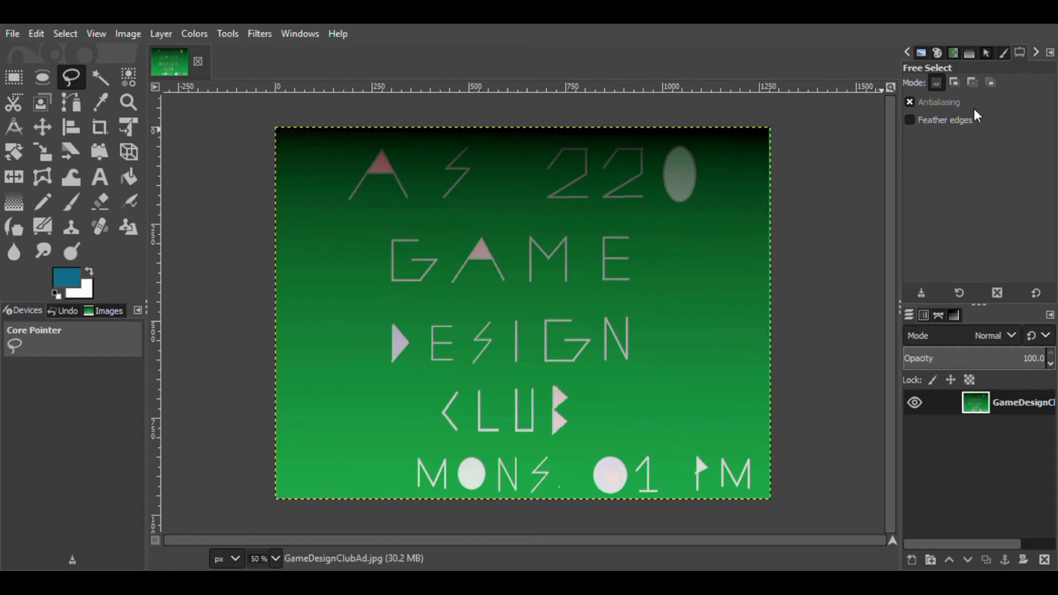
key("r")
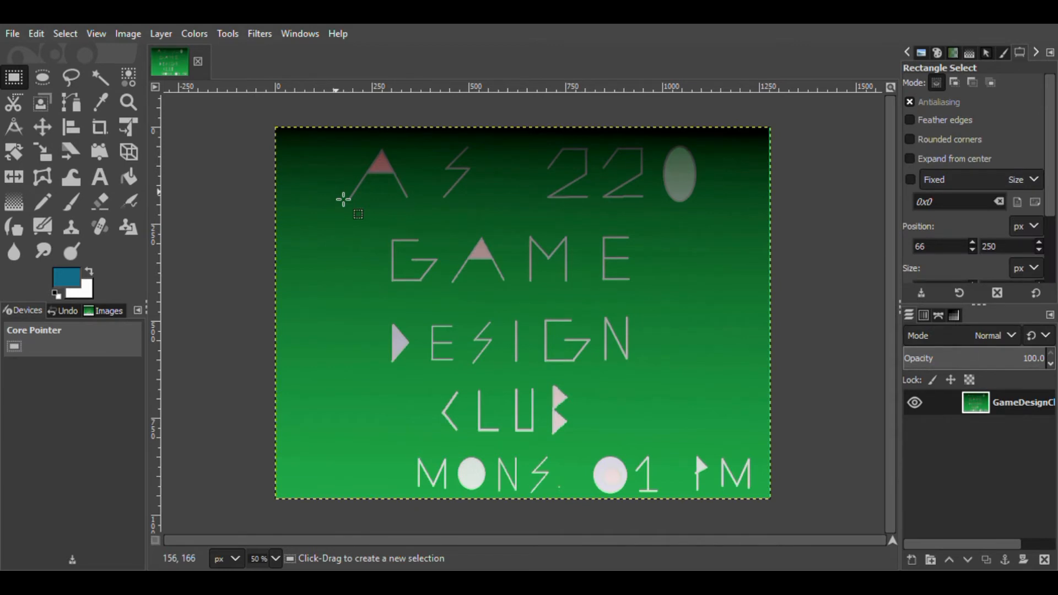
Start a Scissors selection boundary with two anchor points running between the top row and GAME.
left_click(16, 110)
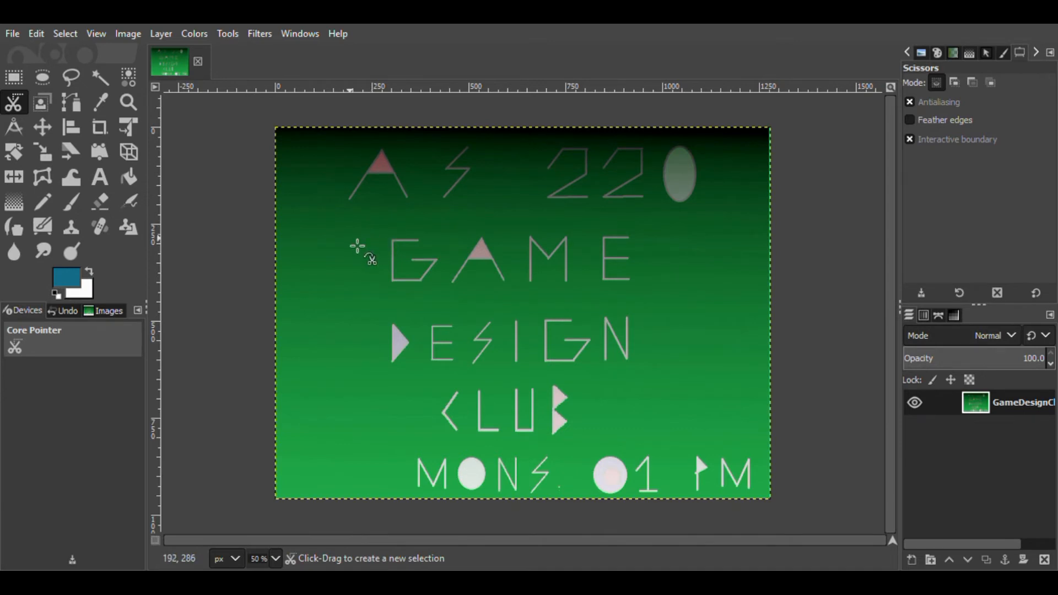
left_click(398, 224)
left_click_drag(443, 230, 579, 219)
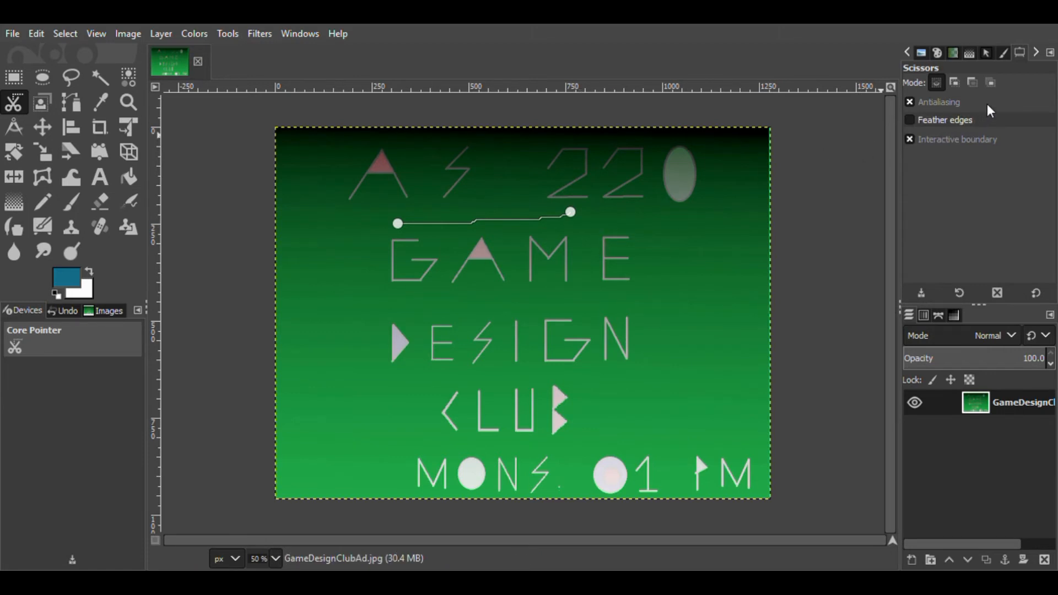
Draw a rectangular selection between the top row's A and S and the G of GAME, and invert the selection.
key("r")
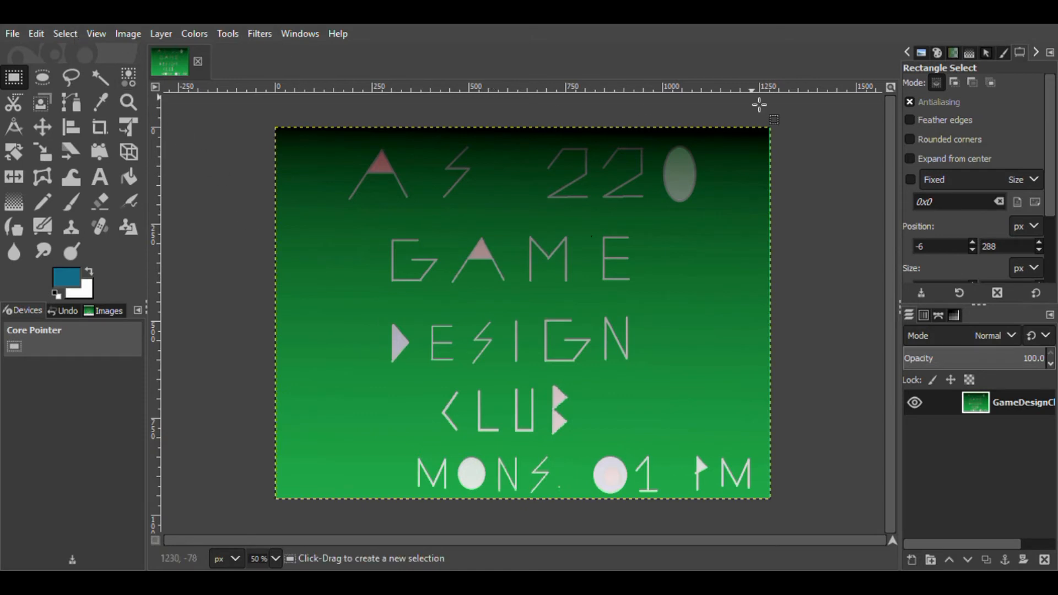
left_click_drag(403, 195, 457, 257)
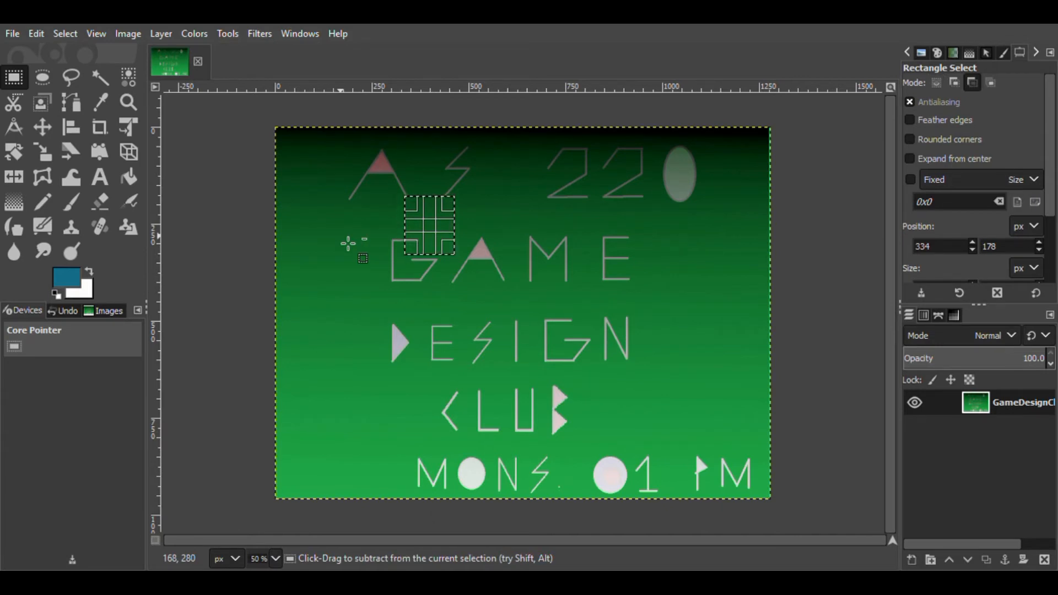
key("ctrl+i")
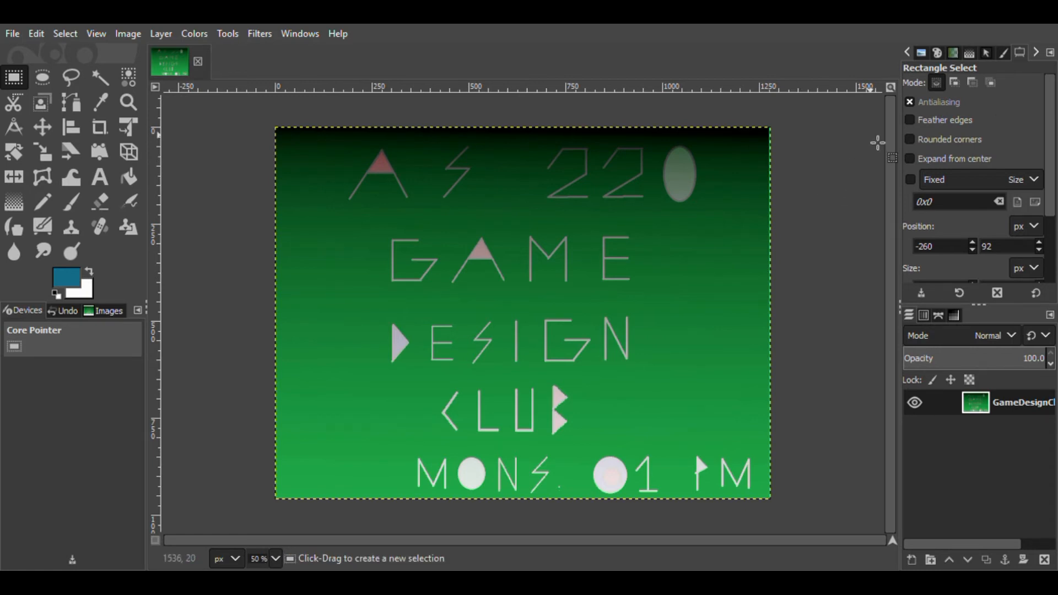
Activate the Pencil, paint a winding black stroke from the top row through GAME to DESIGN, and undo it.
key("n")
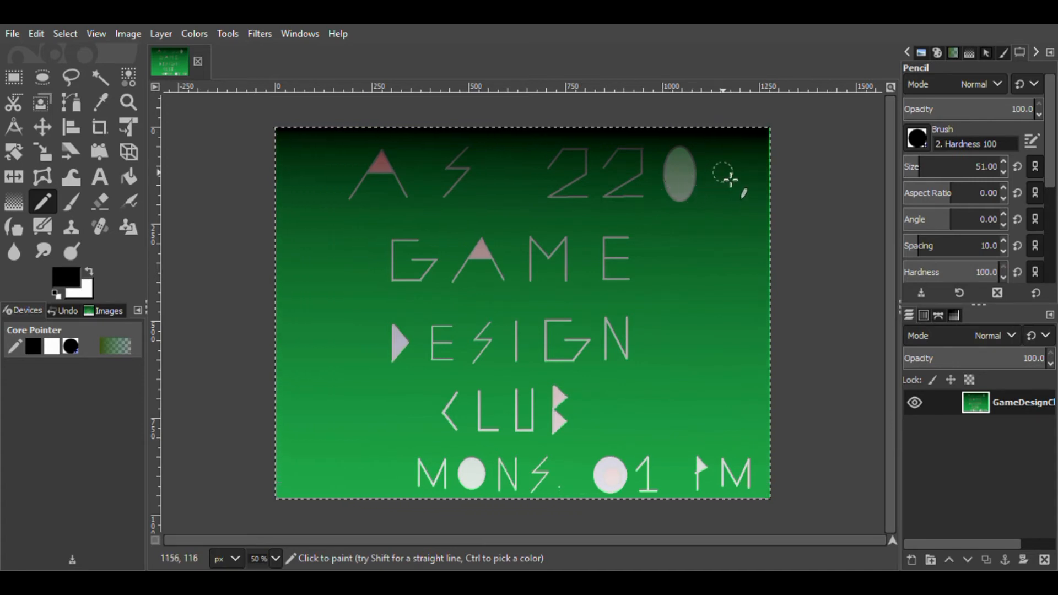
mouse_move(731, 180)
left_mouse_down()
mouse_move(430, 208)
mouse_move(486, 259)
mouse_move(636, 264)
mouse_move(648, 279)
mouse_move(575, 343)
left_mouse_up()
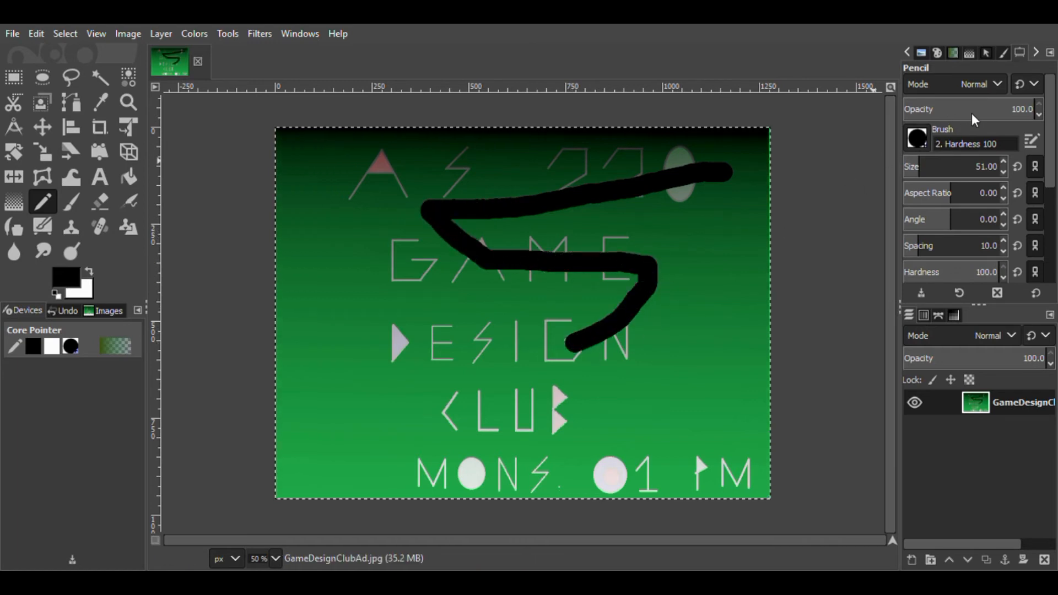
key("ctrl+z")
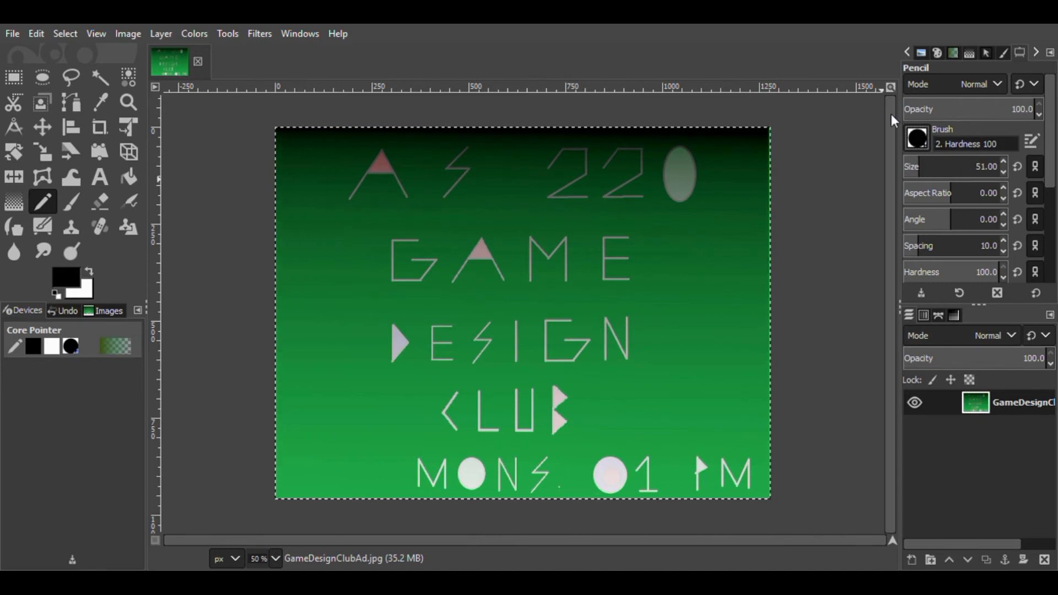
Set the Pencil size to 160, try a black stroke from the E of GAME, and undo it.
left_click_drag(927, 174, 939, 173)
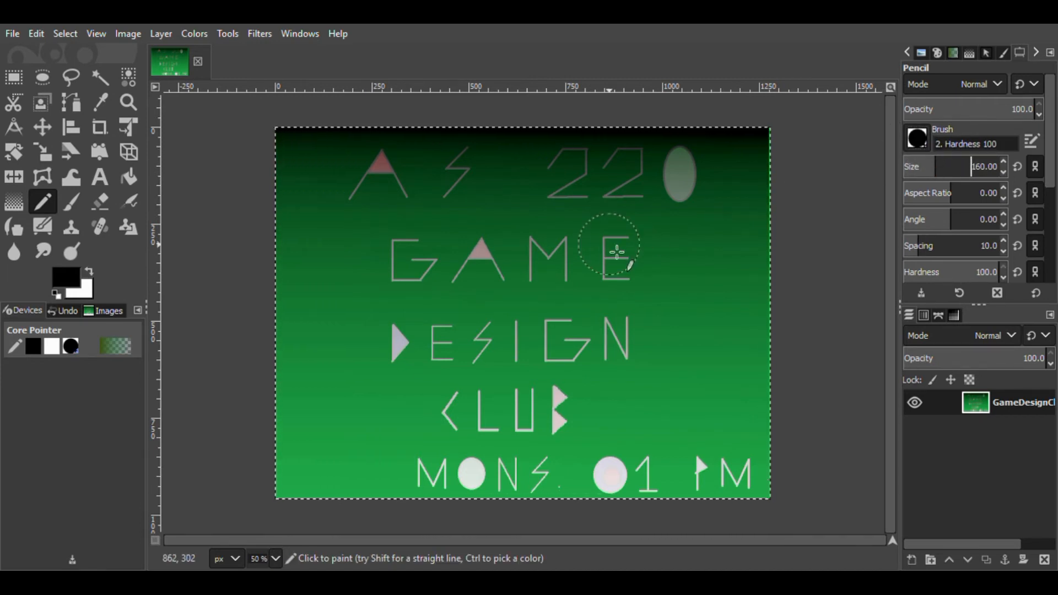
left_click_drag(612, 242, 680, 283)
key("ctrl+z")
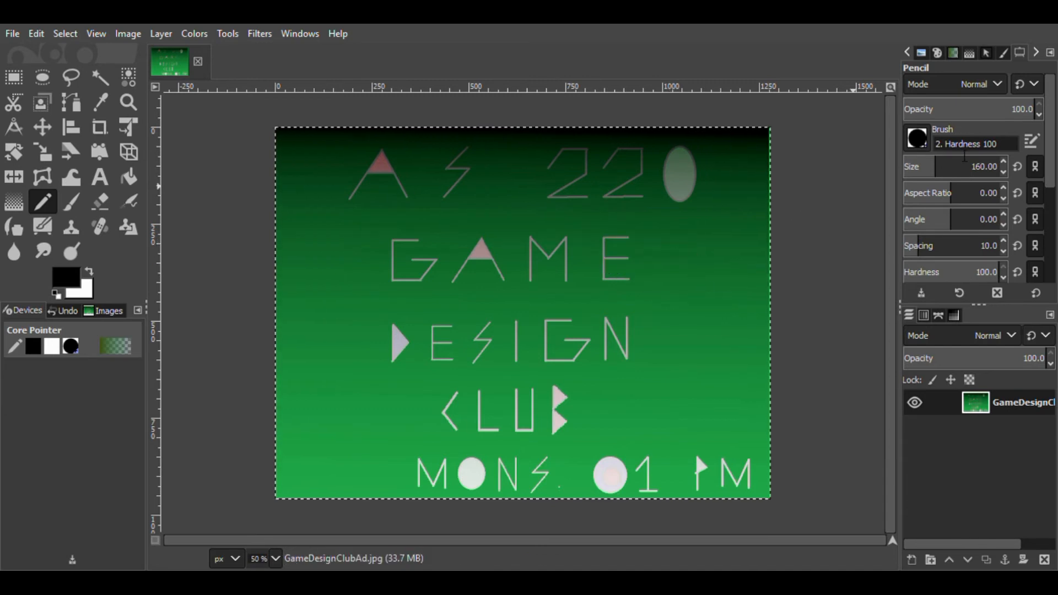
Set the Pencil size to 62, try different aspect ratios with a black stroke beside the E of GAME, and undo the stroke.
left_click(912, 165)
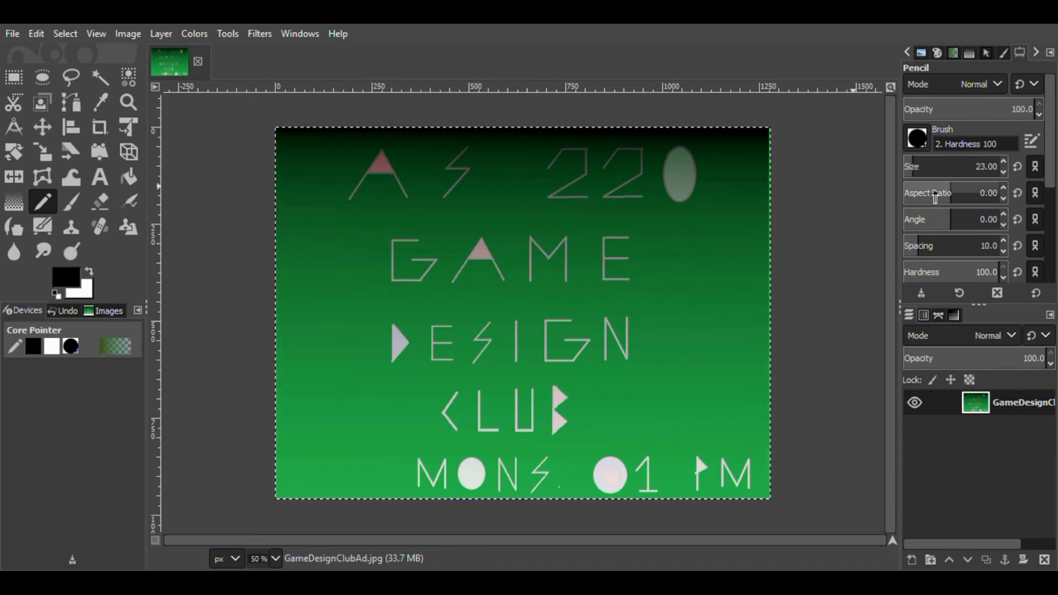
left_click_drag(943, 195, 946, 196)
left_click_drag(964, 197, 977, 196)
mouse_move(633, 262)
left_mouse_down()
mouse_move(672, 257)
mouse_move(682, 233)
mouse_move(564, 196)
mouse_move(544, 263)
mouse_move(596, 343)
mouse_move(669, 330)
left_mouse_up()
key("ctrl+z")
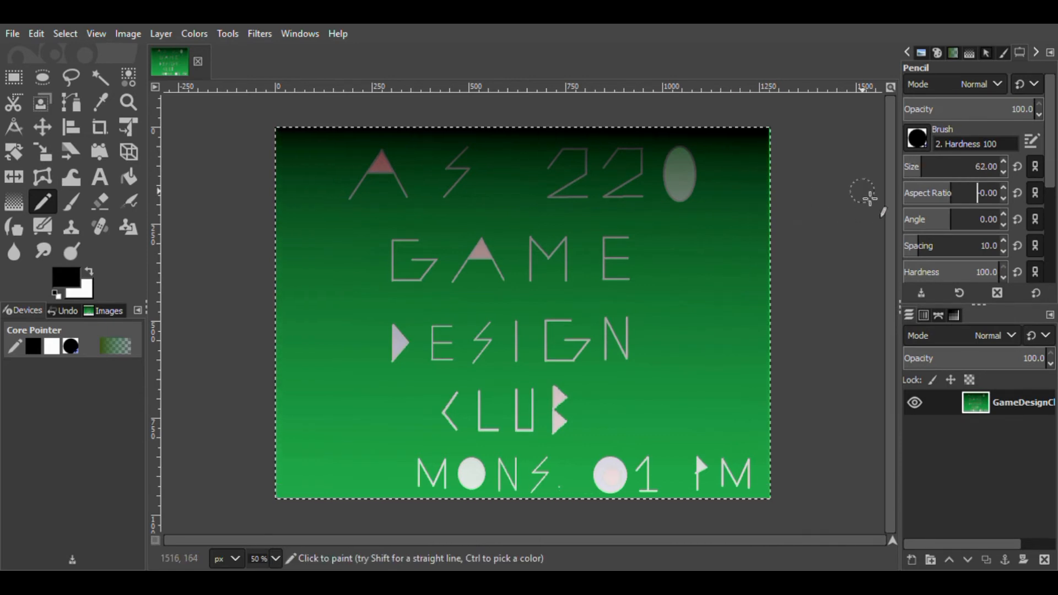
Set the brush aspect ratio to 1.00, try a black stroke between GAME and DESIGN, and undo it.
left_click(960, 203)
type("1")
key("Return")
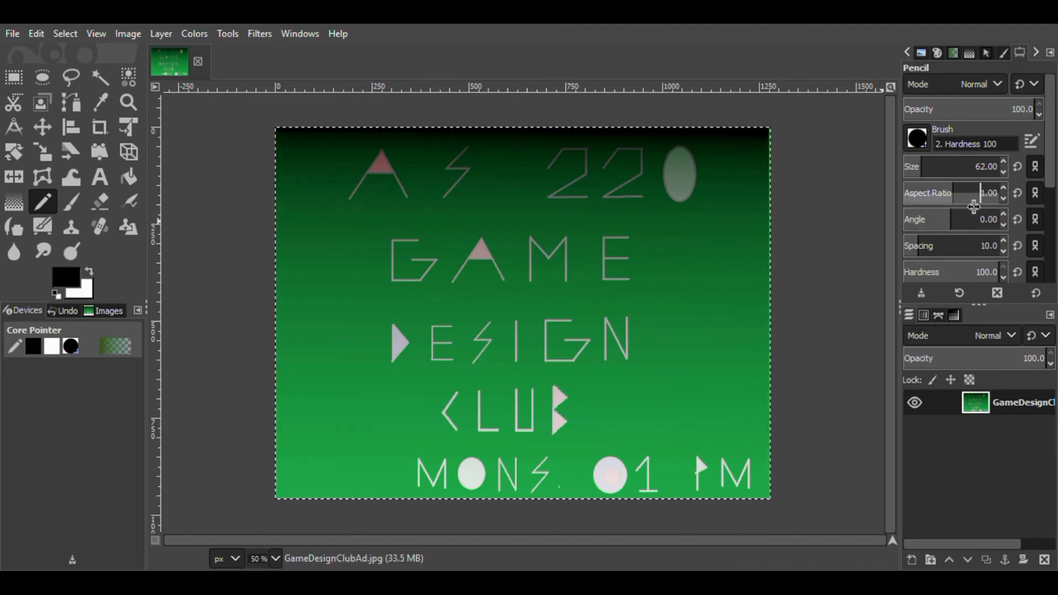
mouse_move(598, 306)
left_mouse_down()
mouse_move(656, 299)
mouse_move(682, 264)
mouse_move(673, 254)
left_mouse_up()
key("ctrl+z")
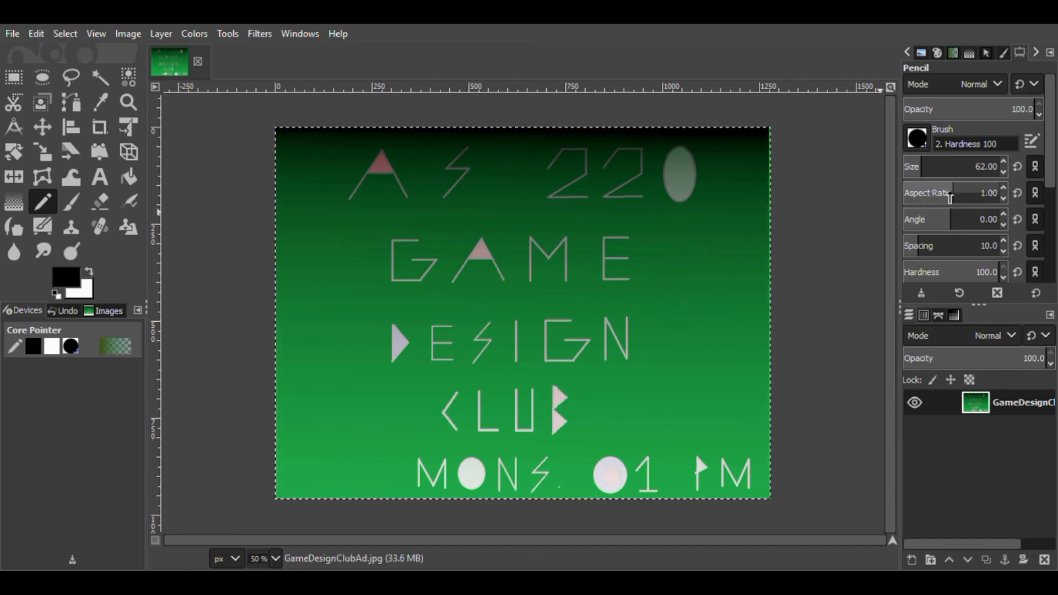
Set the brush aspect ratio to -1.00, try a curved black stroke beside the E of GAME, and undo it.
scroll(947, 196, "down", 1)
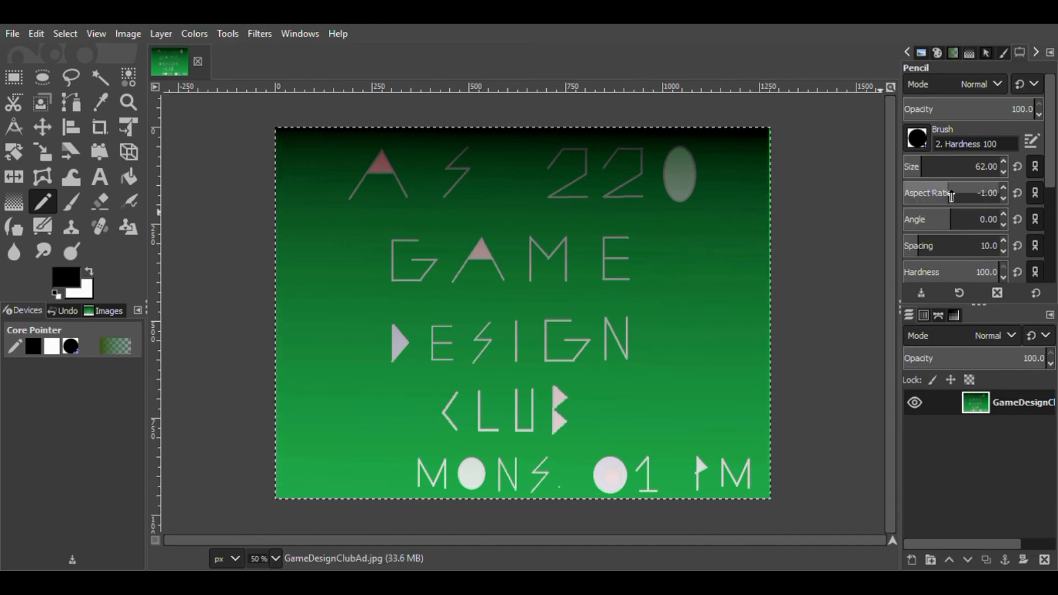
mouse_move(695, 310)
left_mouse_down()
mouse_move(699, 259)
mouse_move(648, 244)
left_mouse_up()
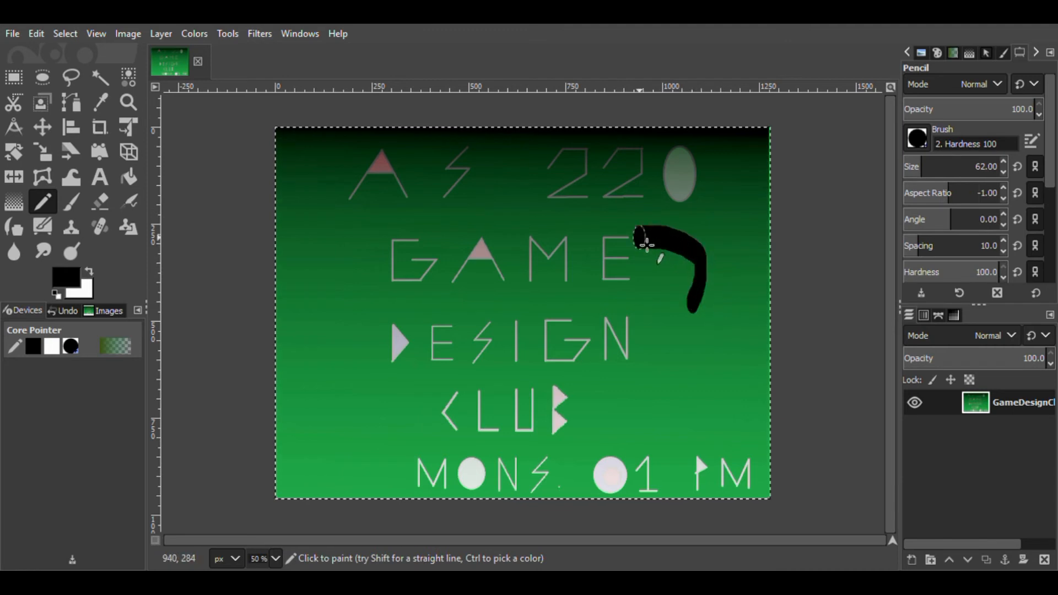
key("ctrl+z")
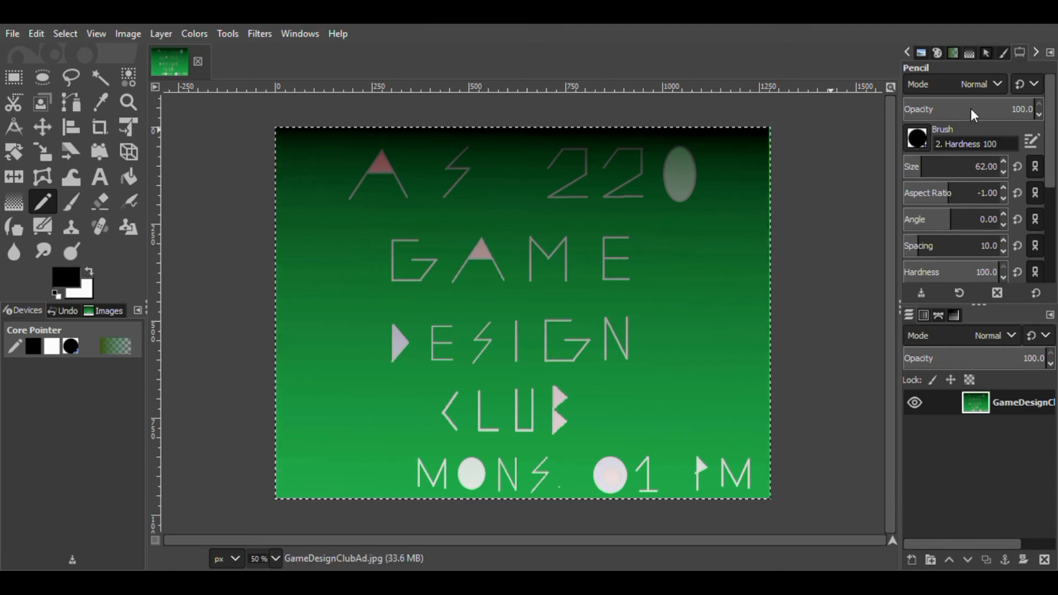
Reset the brush aspect ratio and angle to 0, set the spacing to 36.0, and paint a curved black stroke from beside GAME to the top row.
scroll(954, 193, "up", 4)
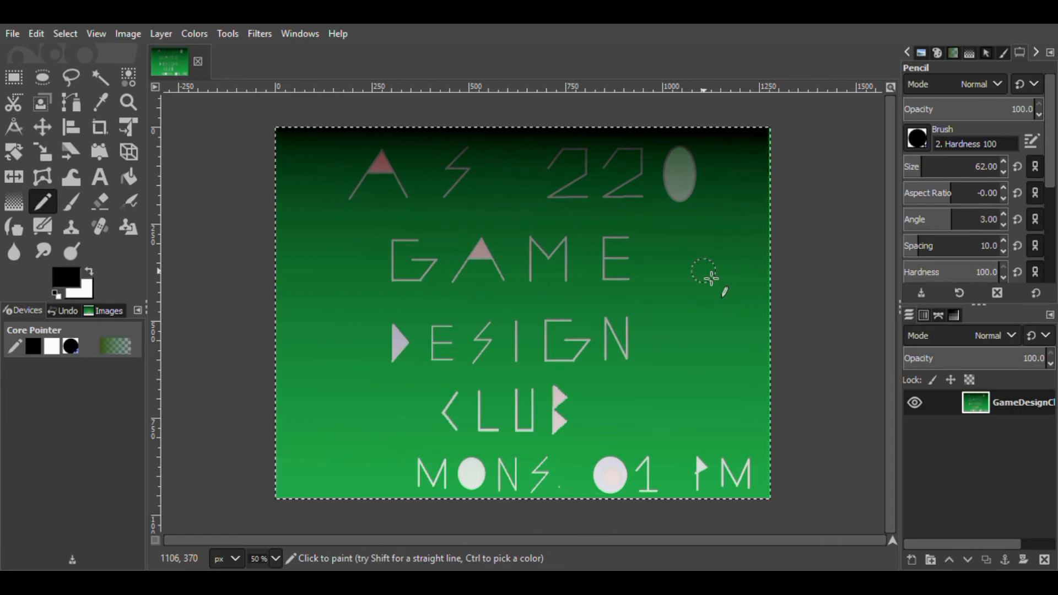
scroll(976, 220, "down", 3)
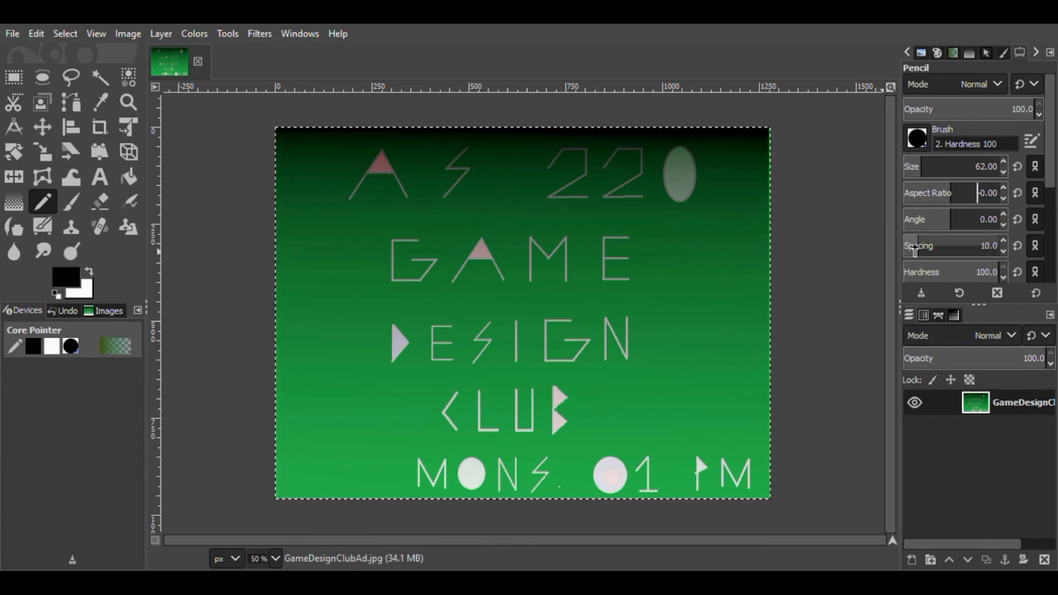
left_click_drag(915, 250, 943, 251)
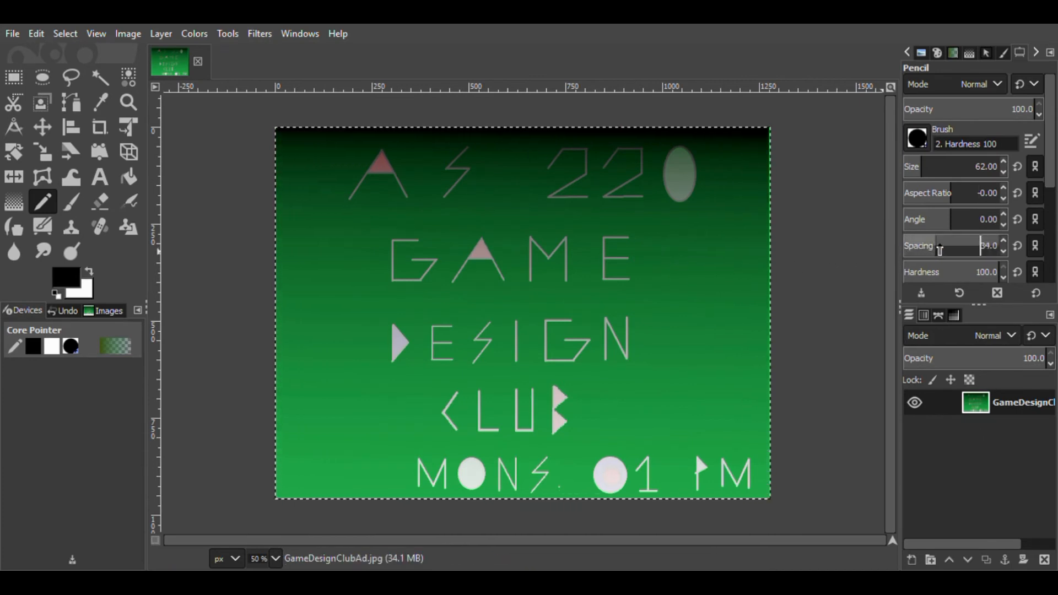
mouse_move(666, 291)
left_mouse_down()
mouse_move(684, 246)
mouse_move(618, 188)
mouse_move(558, 205)
left_mouse_up()
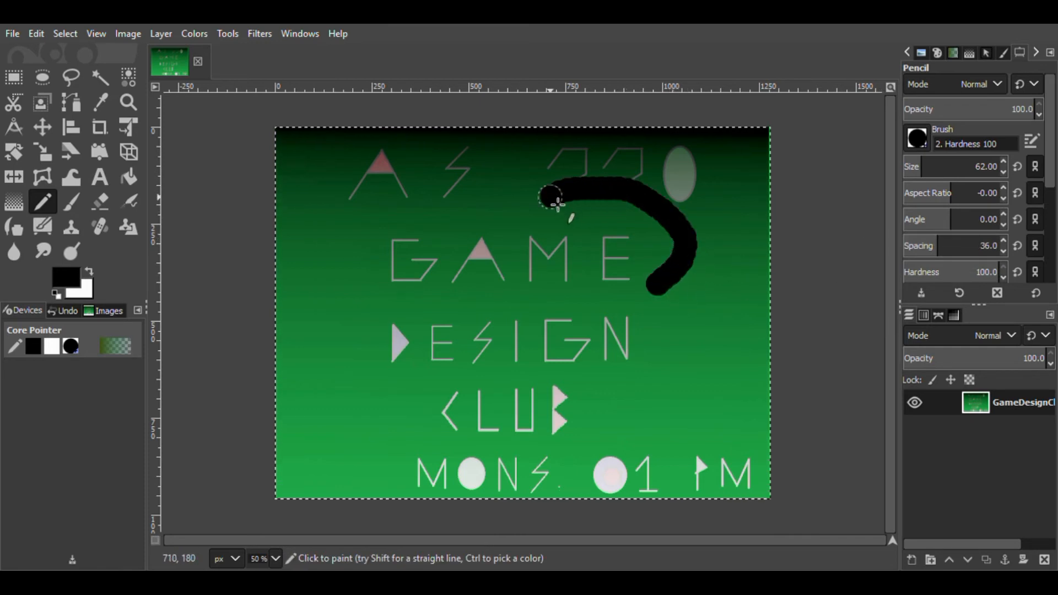
Undo the curved stroke, then compare black Acrylic 03 brush strokes beside GAME at hardness 27.0 and 79.0, undoing each one.
key("ctrl+z")
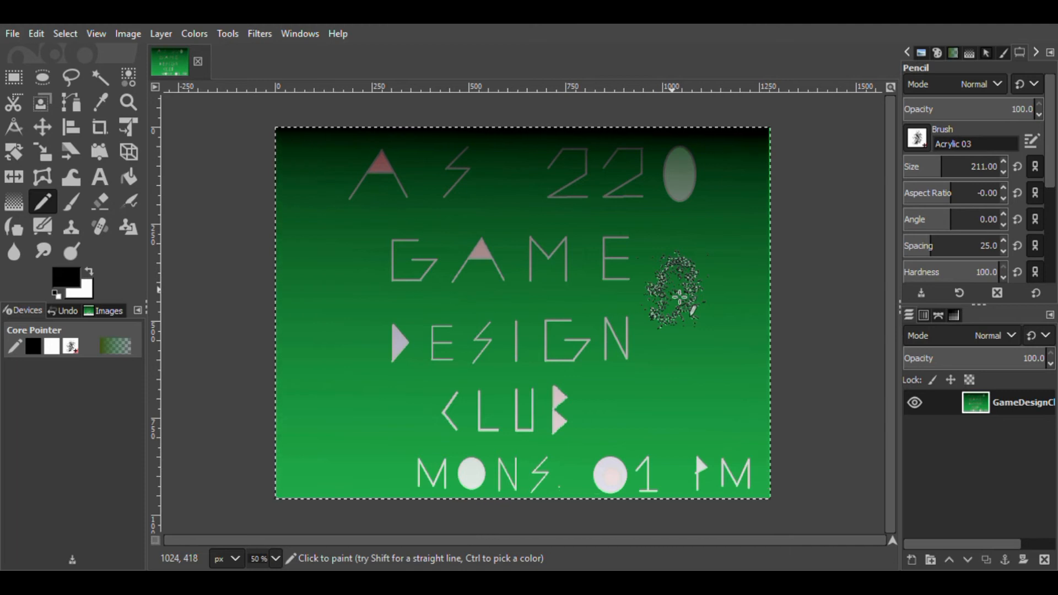
left_click(931, 270)
mouse_move(734, 265)
left_mouse_down()
mouse_move(728, 286)
mouse_move(638, 260)
mouse_move(650, 274)
mouse_move(695, 279)
left_mouse_up()
key("ctrl+z")
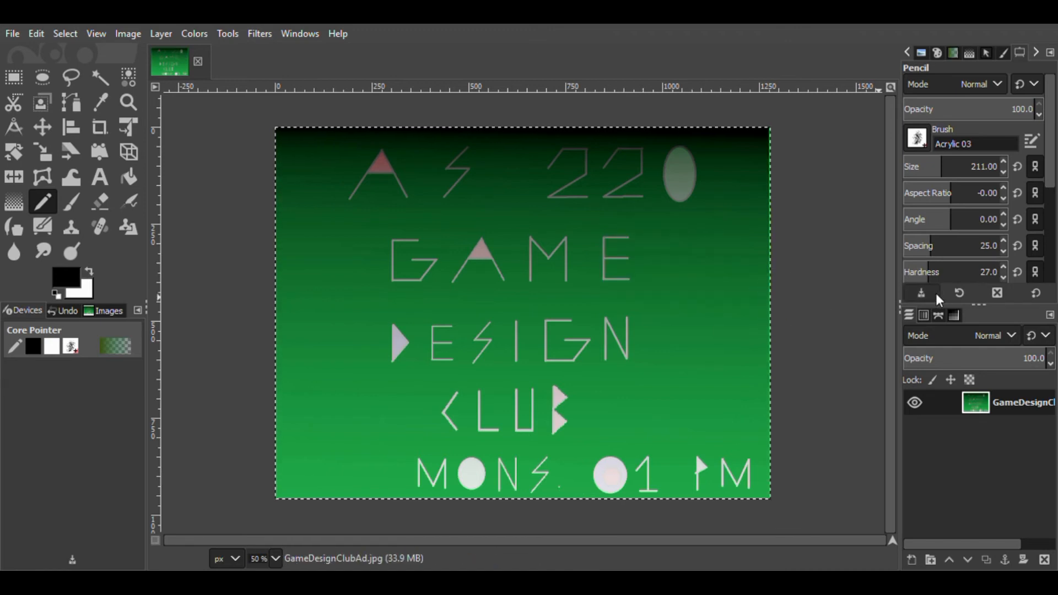
left_click(982, 272)
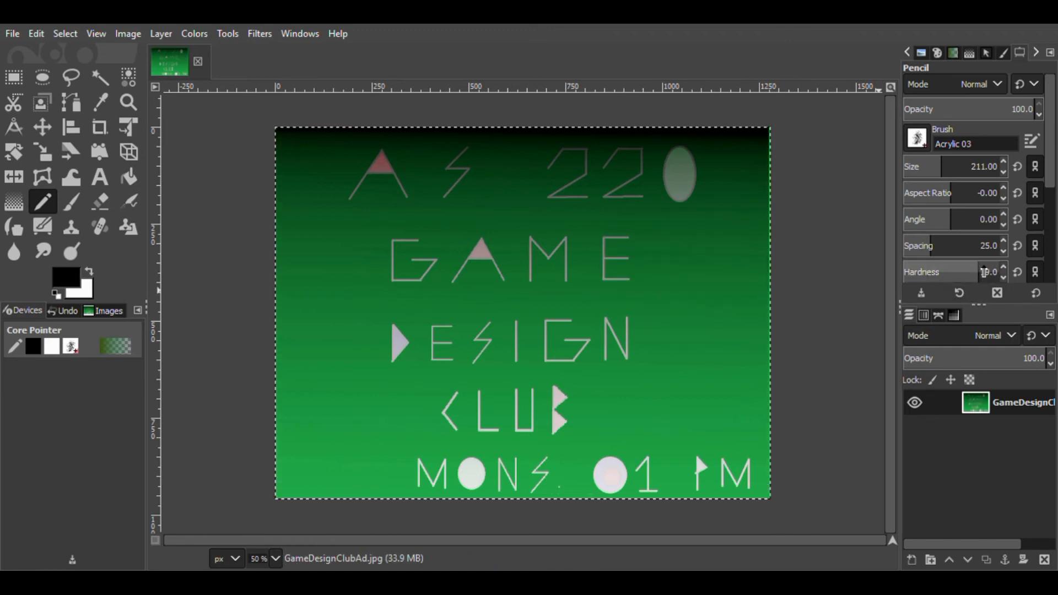
left_click_drag(690, 290, 617, 225)
key("ctrl+z")
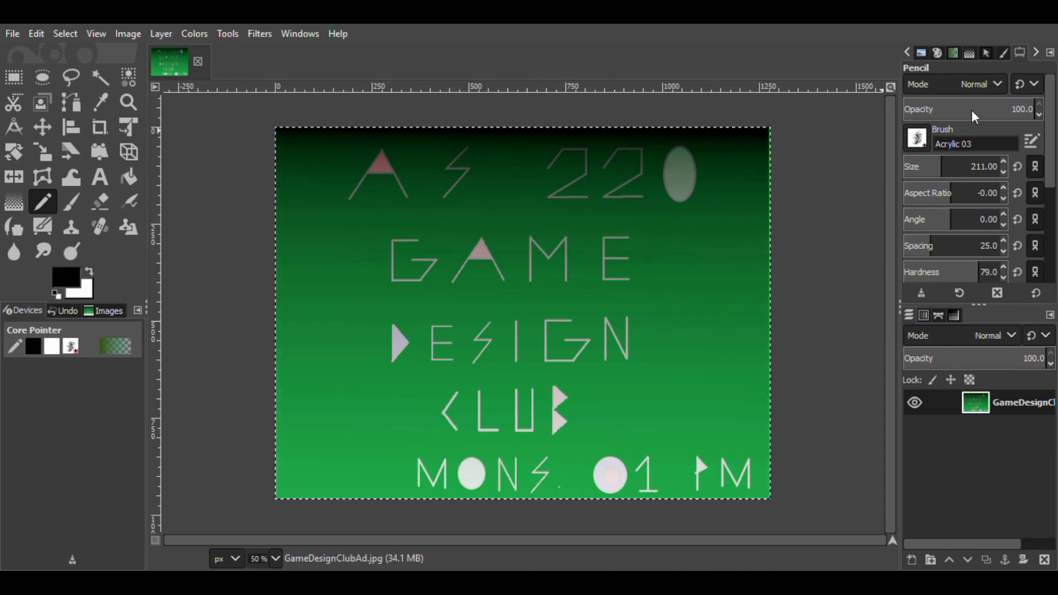
With the Paintbrush, set the force to 72.0, try black strokes beside the E of GAME, and undo them.
scroll(984, 97, "down", 3)
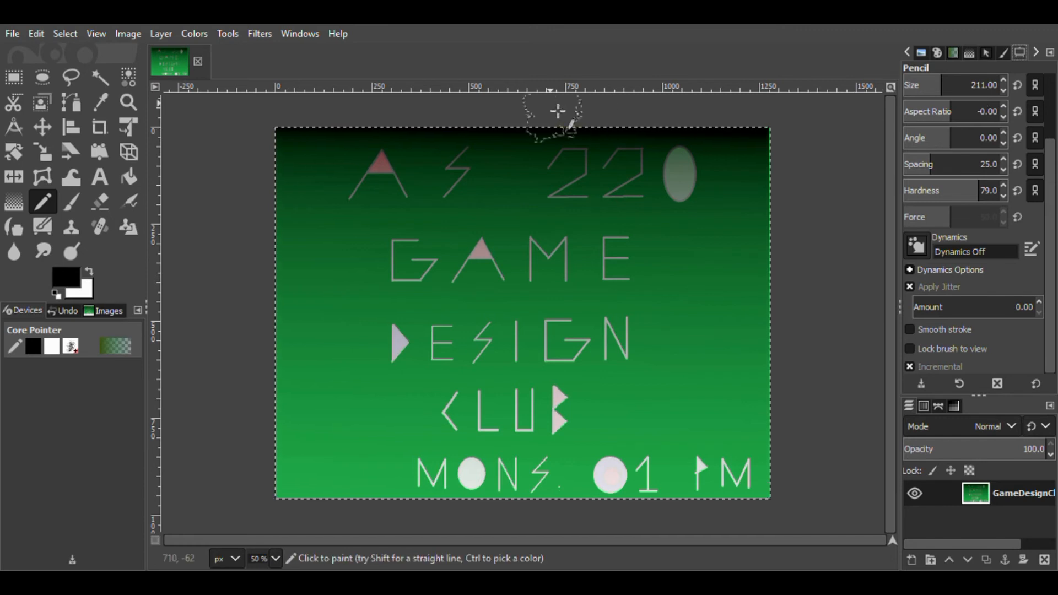
left_click(82, 209)
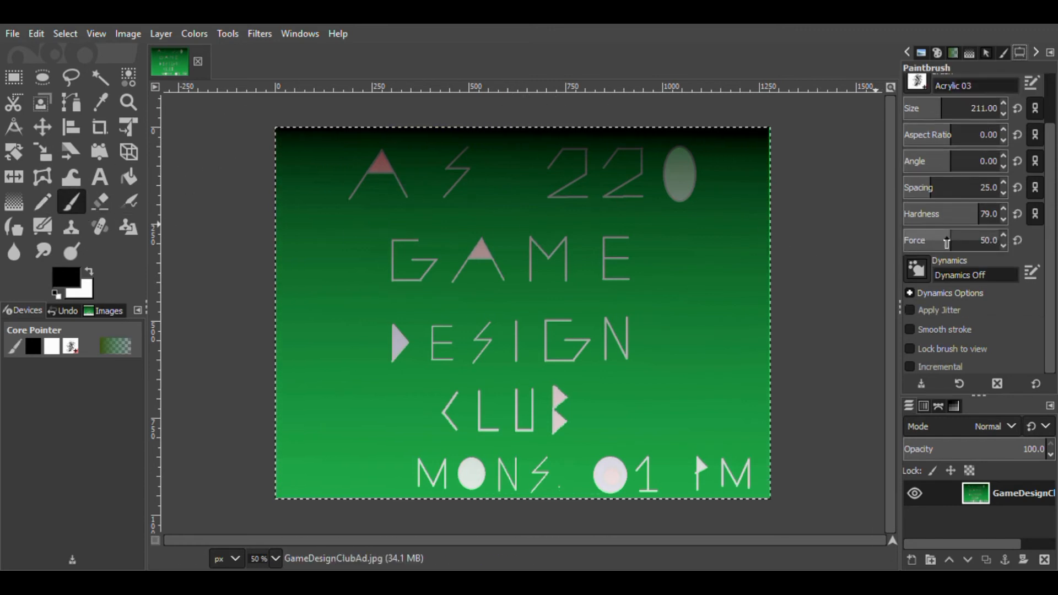
left_click_drag(947, 243, 972, 243)
left_click(722, 290)
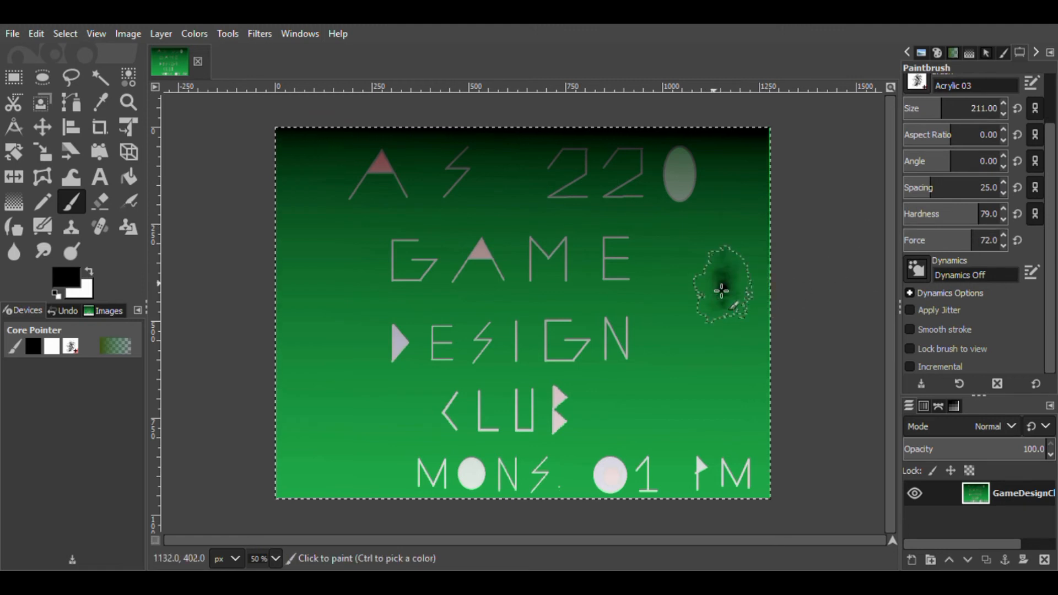
left_click_drag(723, 291, 597, 246)
key("ctrl+z")
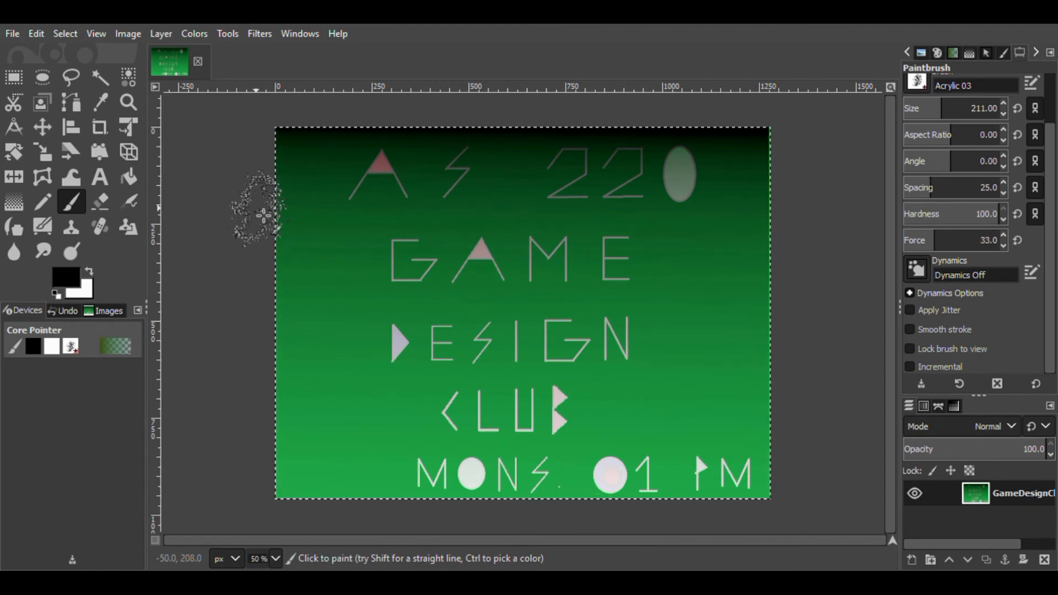
With the Airbrush, set the rate to 59.1, try a black stroke across GAME, and undo it.
left_click(137, 194)
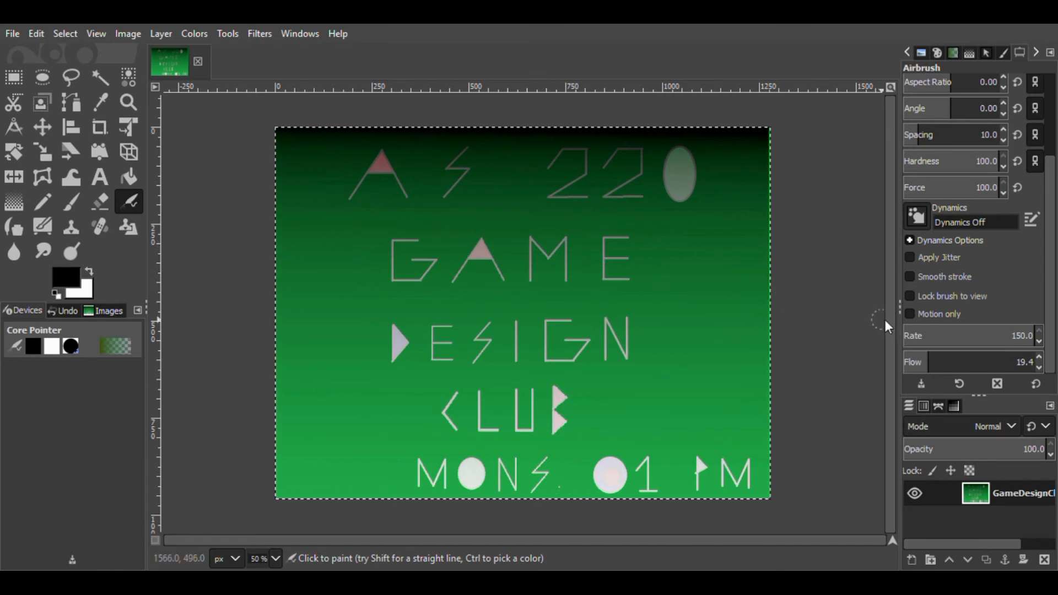
left_click_drag(987, 334, 954, 335)
mouse_move(696, 278)
left_mouse_down()
mouse_move(627, 205)
mouse_move(539, 237)
left_mouse_up()
key("ctrl+z")
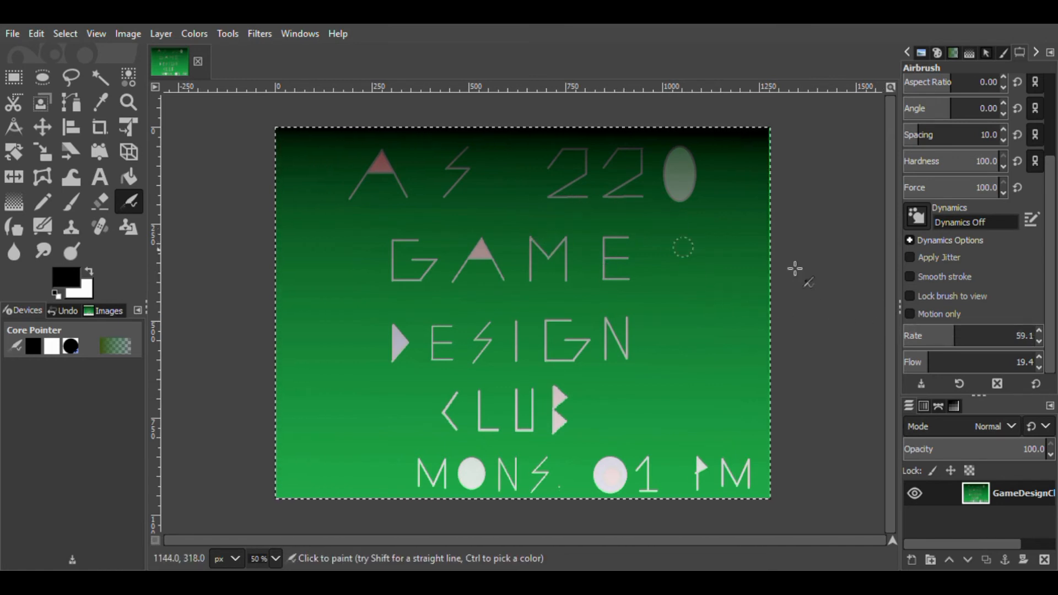
Set the Airbrush rate to 150.0, try a black stroke around GAME down to DESIGN, and undo it.
left_click_drag(981, 331, 1032, 334)
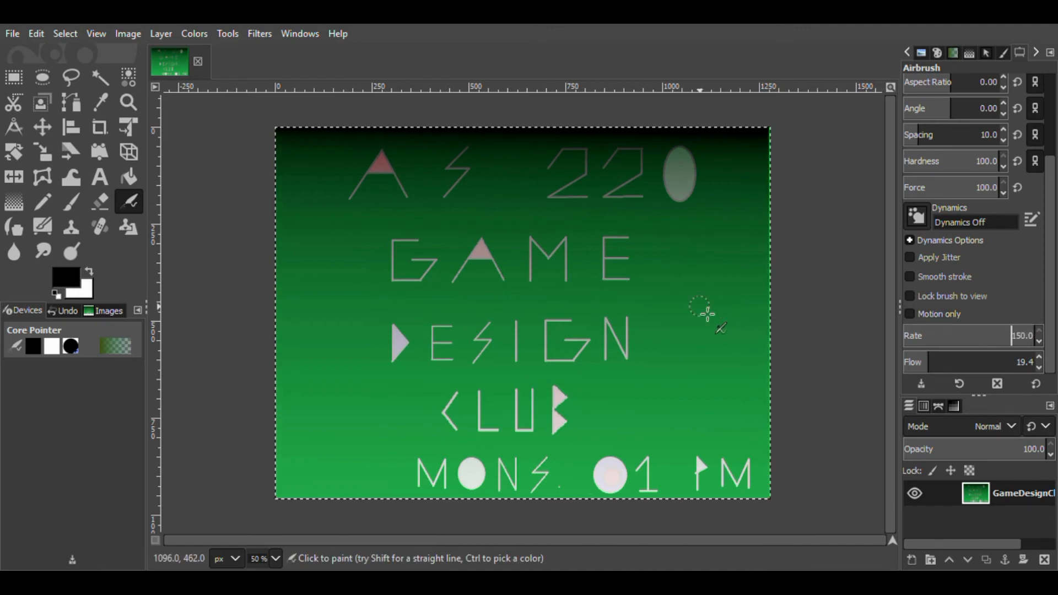
mouse_move(701, 308)
left_mouse_down()
mouse_move(507, 226)
mouse_move(355, 232)
mouse_move(413, 302)
mouse_move(472, 348)
left_mouse_up()
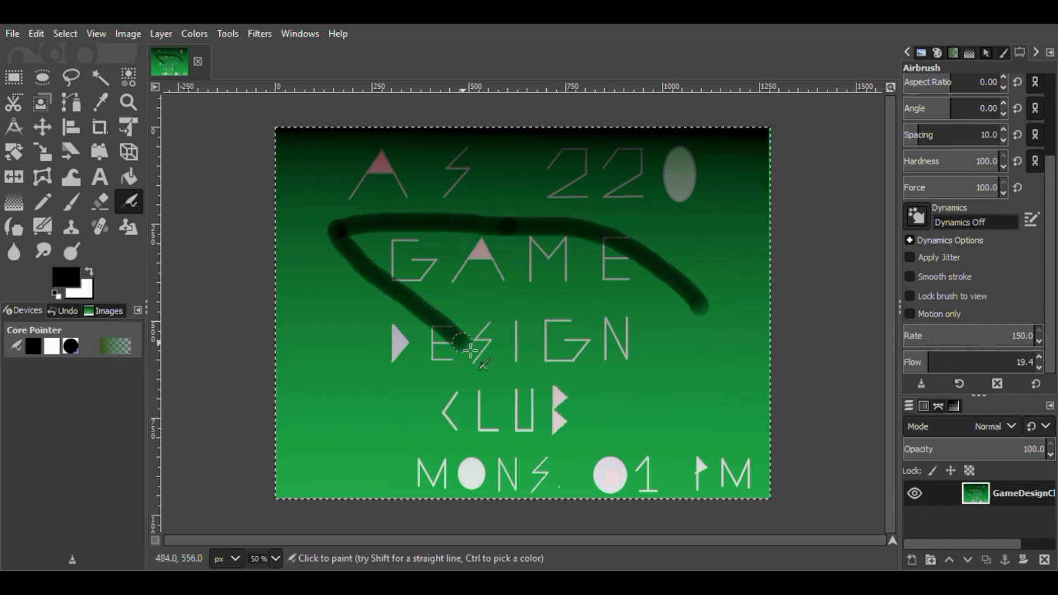
key("ctrl+z")
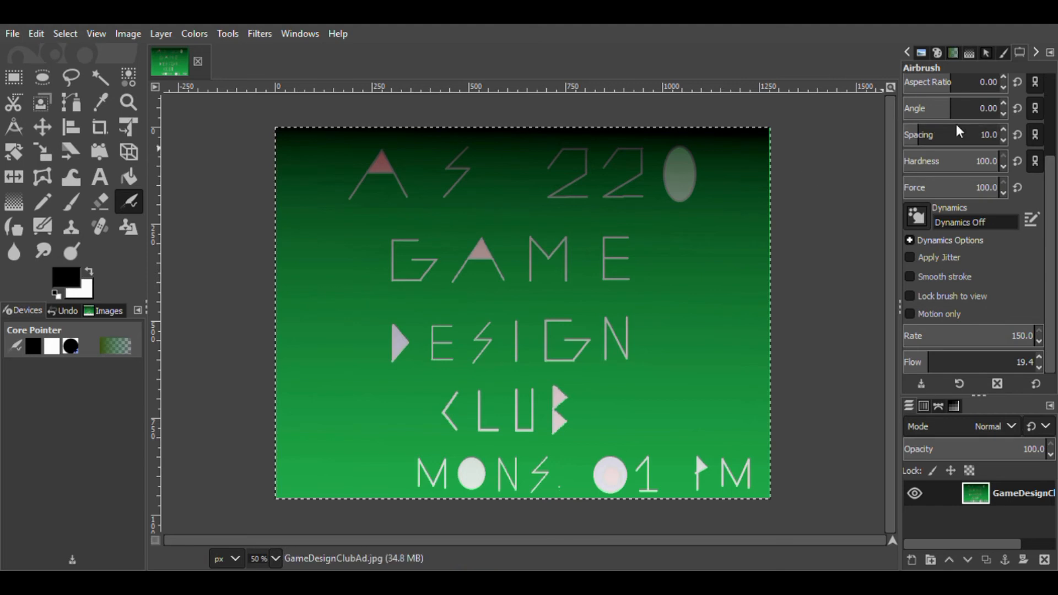
Set the Airbrush flow to 32.4, try a diagonal black stroke across GAME up to the top row, and undo it.
left_click(946, 359)
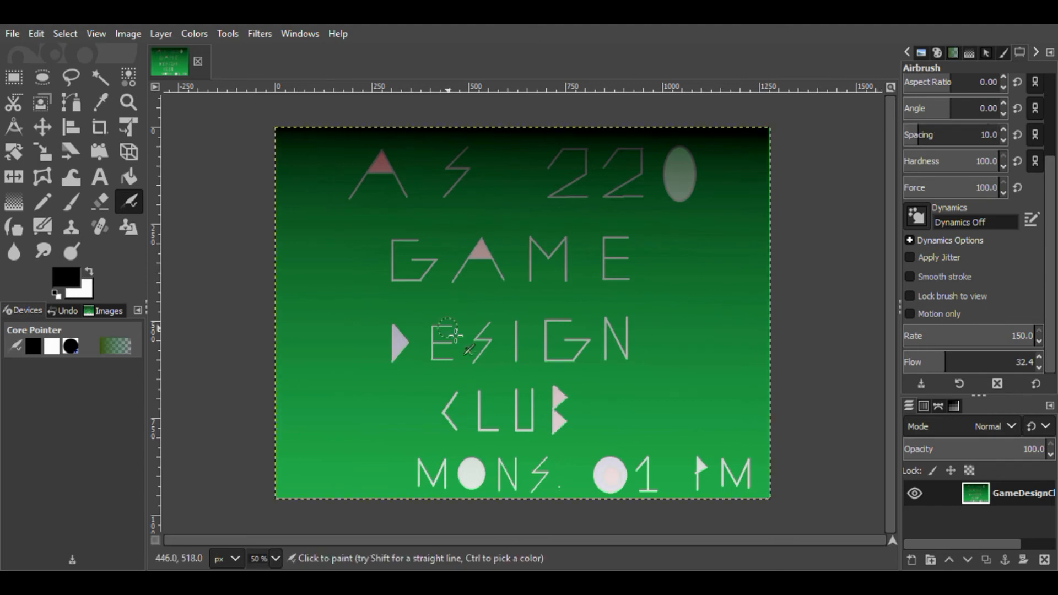
mouse_move(469, 309)
left_mouse_down()
mouse_move(486, 290)
mouse_move(653, 208)
left_mouse_up()
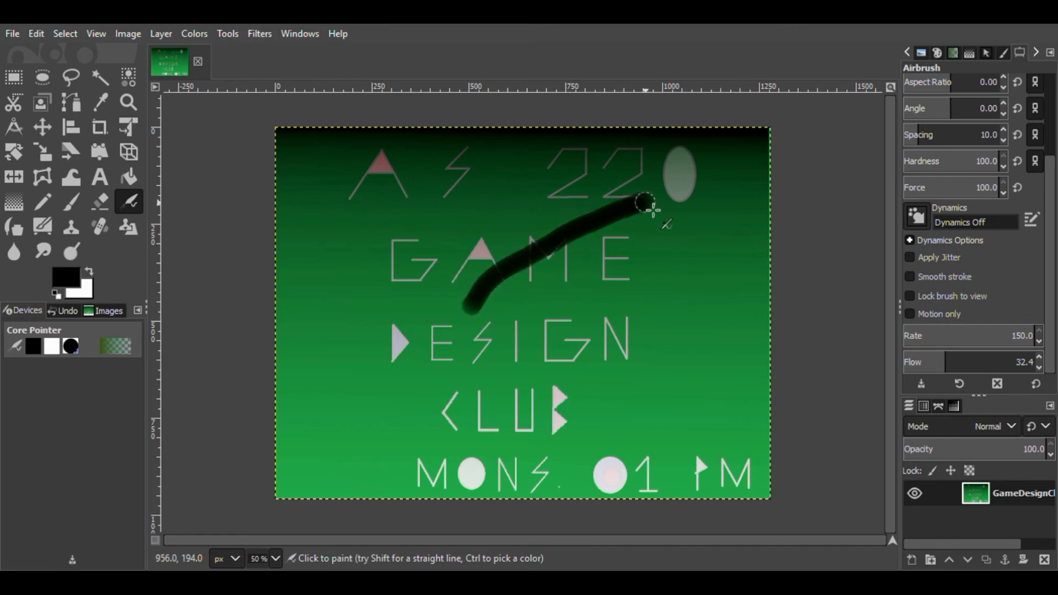
key("ctrl+z")
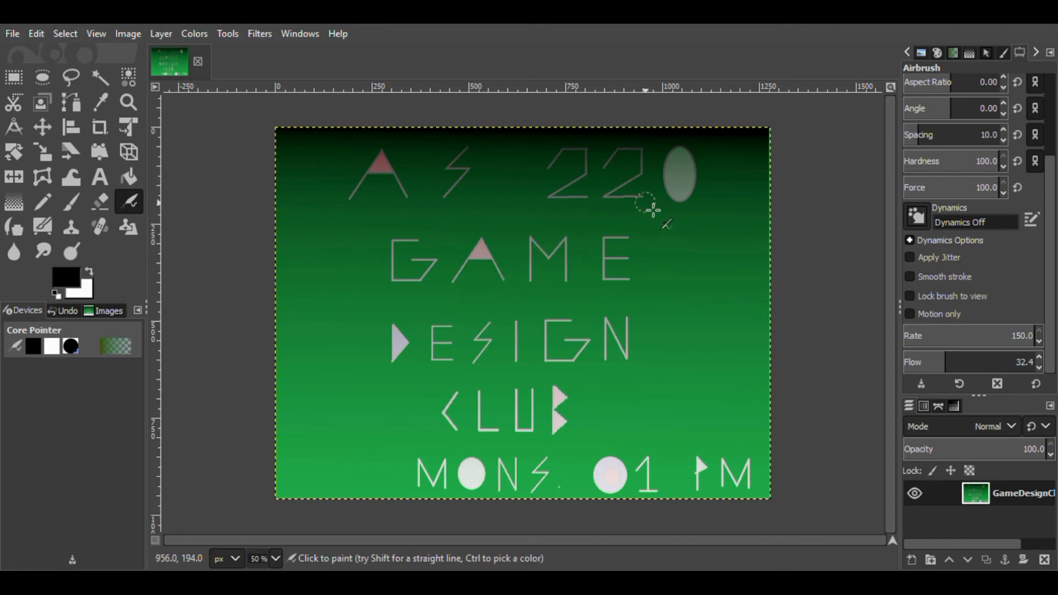
Set the Airbrush flow to 53.5, try a long black arc above GAME to the image's left edge, and undo it.
left_click(981, 368)
left_click_drag(949, 361, 973, 361)
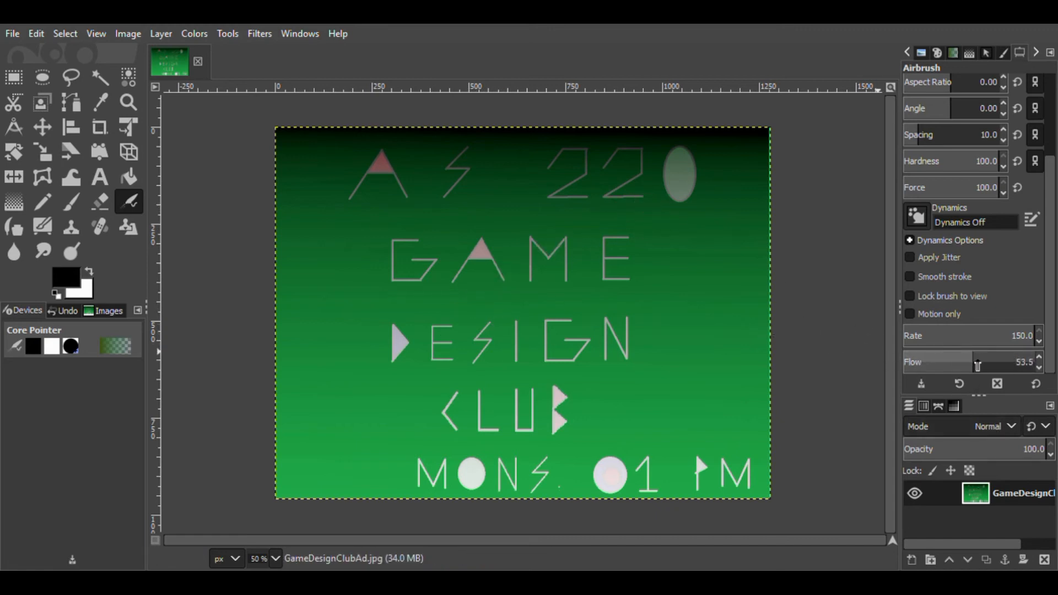
mouse_move(720, 323)
left_mouse_down()
mouse_move(615, 235)
mouse_move(428, 217)
mouse_move(289, 250)
left_mouse_up()
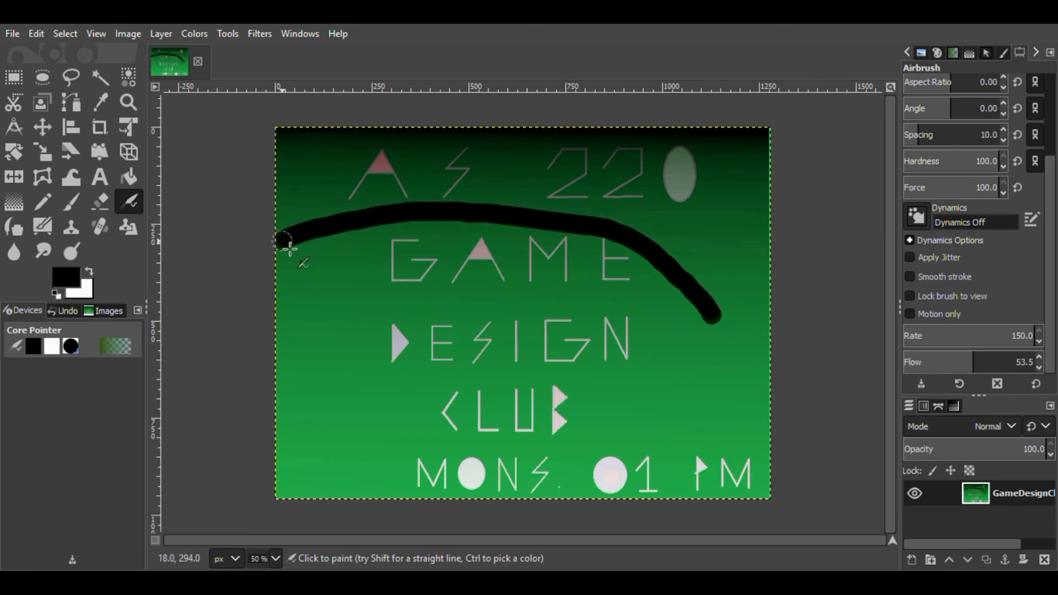
key("ctrl+z")
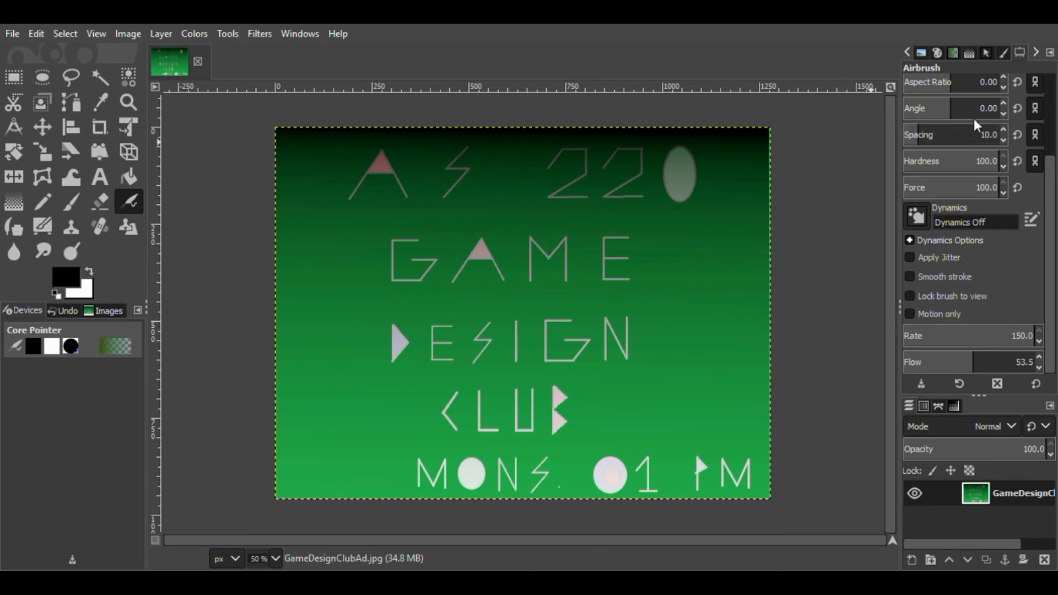
With the Ink tool, turn off Smooth stroke, try angular and looping black strokes over the text, and undo them.
left_click(11, 232)
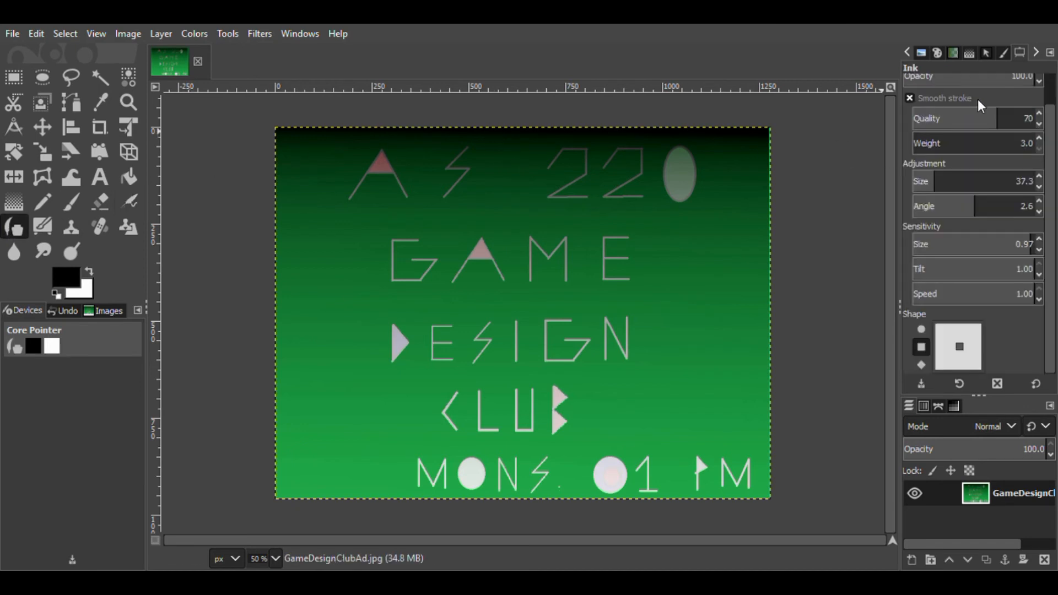
left_click(981, 105)
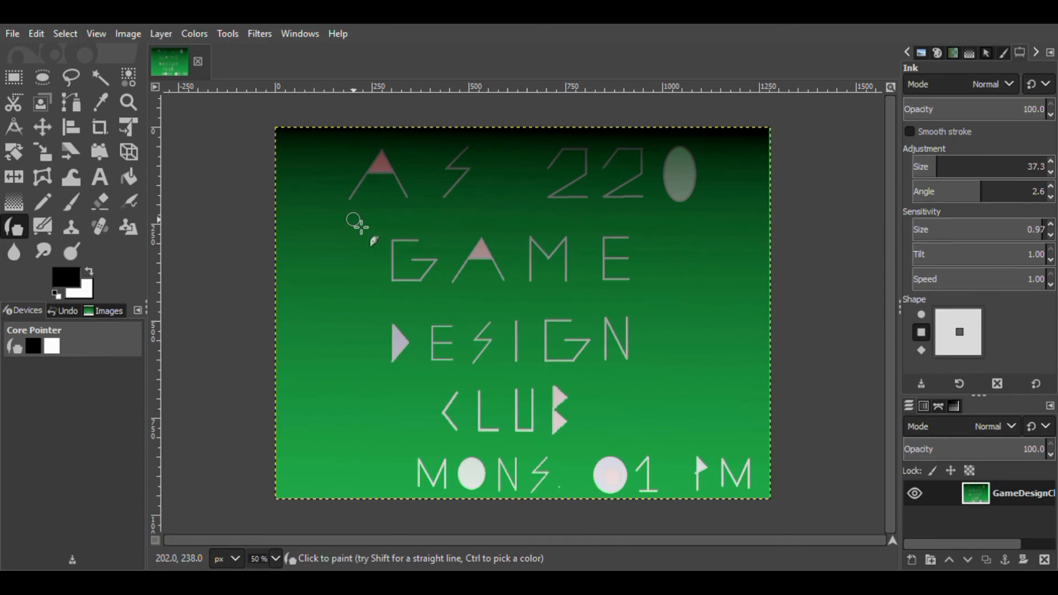
mouse_move(355, 220)
left_mouse_down()
mouse_move(679, 227)
mouse_move(677, 397)
left_mouse_up()
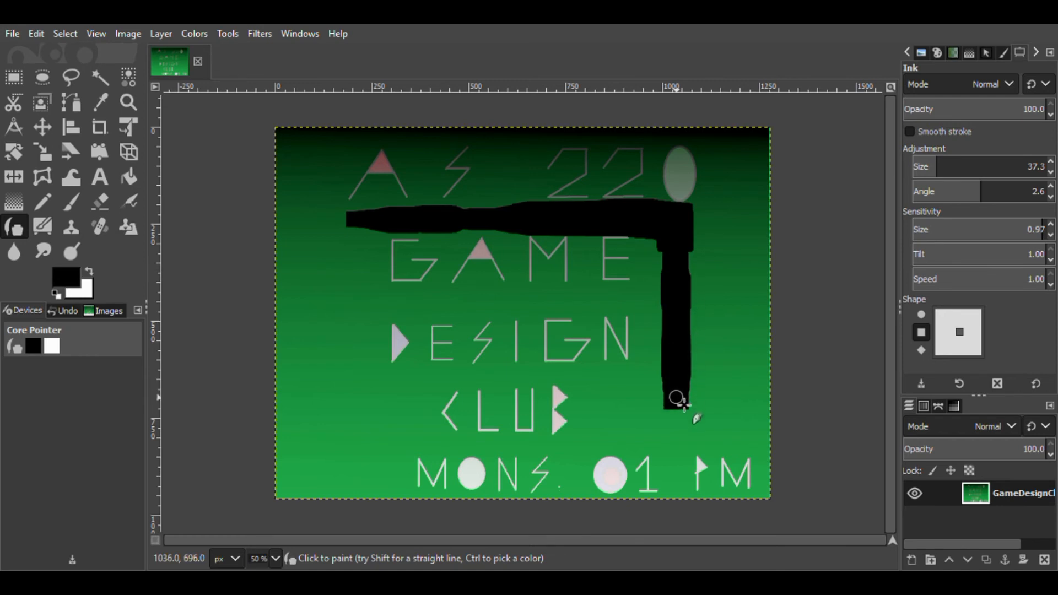
mouse_move(676, 397)
left_mouse_down()
mouse_move(642, 433)
mouse_move(502, 397)
mouse_move(540, 374)
mouse_move(412, 452)
mouse_move(489, 388)
mouse_move(368, 377)
mouse_move(473, 368)
mouse_move(387, 166)
left_mouse_up()
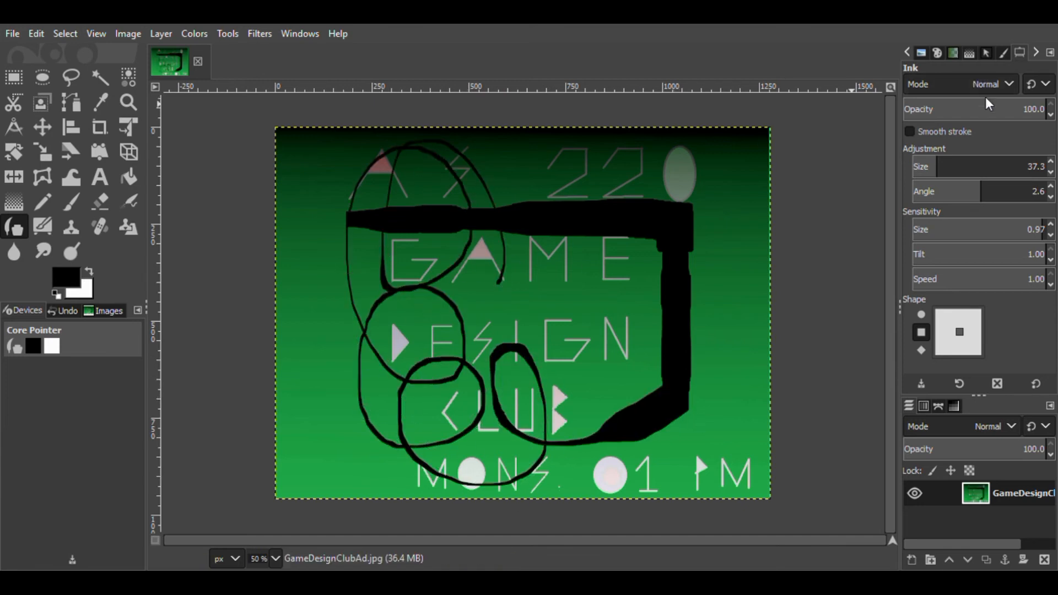
key("ctrl+z")
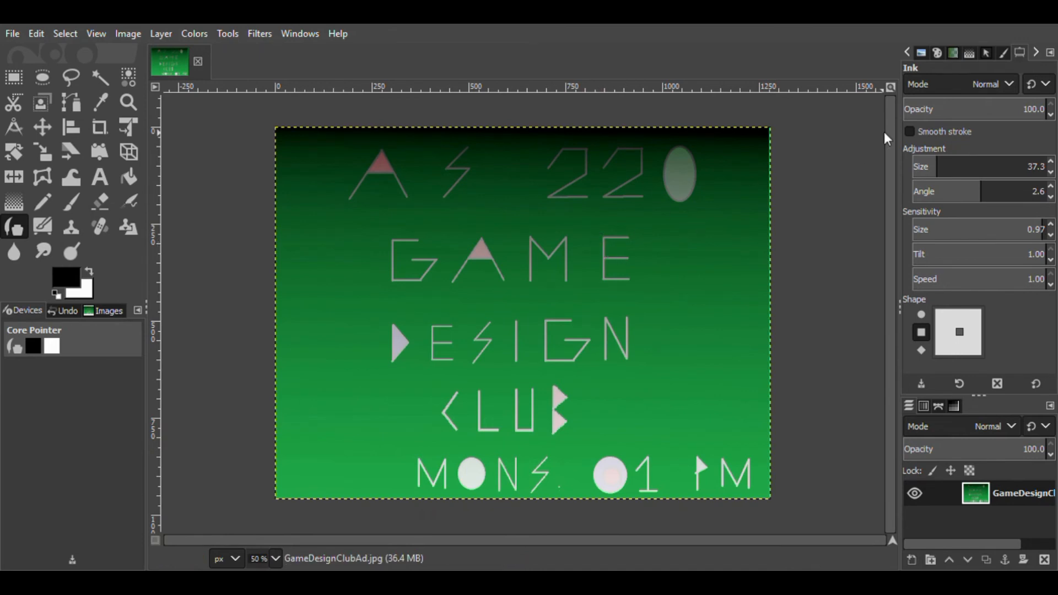
Try black Ink strokes around GAME and DESIGN at size 96.0 and at size 3.0, undoing them.
left_click_drag(932, 161, 977, 165)
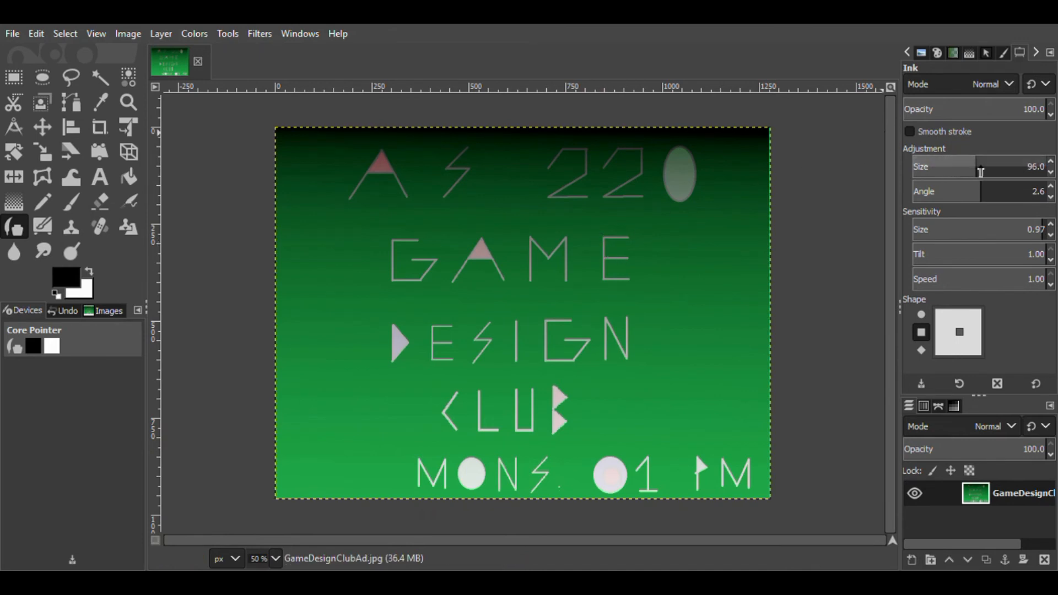
mouse_move(691, 252)
left_mouse_down()
mouse_move(730, 307)
mouse_move(610, 301)
mouse_move(613, 245)
mouse_move(577, 375)
left_mouse_up()
key("ctrl+z")
mouse_move(978, 166)
left_mouse_down()
mouse_move(907, 167)
mouse_move(942, 176)
left_mouse_up()
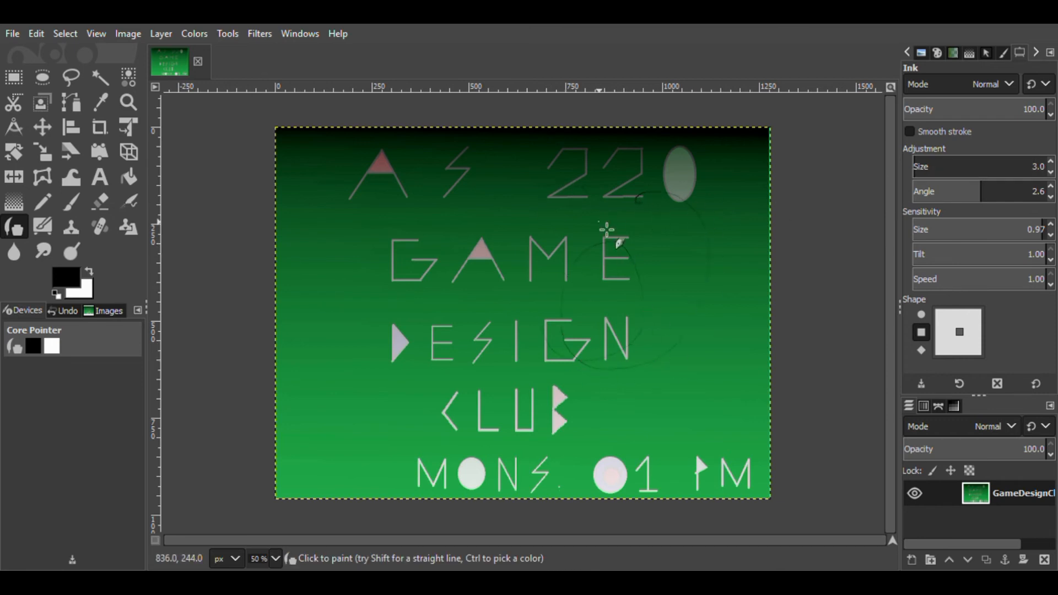
Set the Ink size to 69.4 and angle to 7.0, try a black stroke over DESIGN, and undo it.
mouse_move(920, 166)
left_mouse_down()
mouse_move(954, 170)
mouse_move(970, 194)
mouse_move(987, 196)
left_mouse_up()
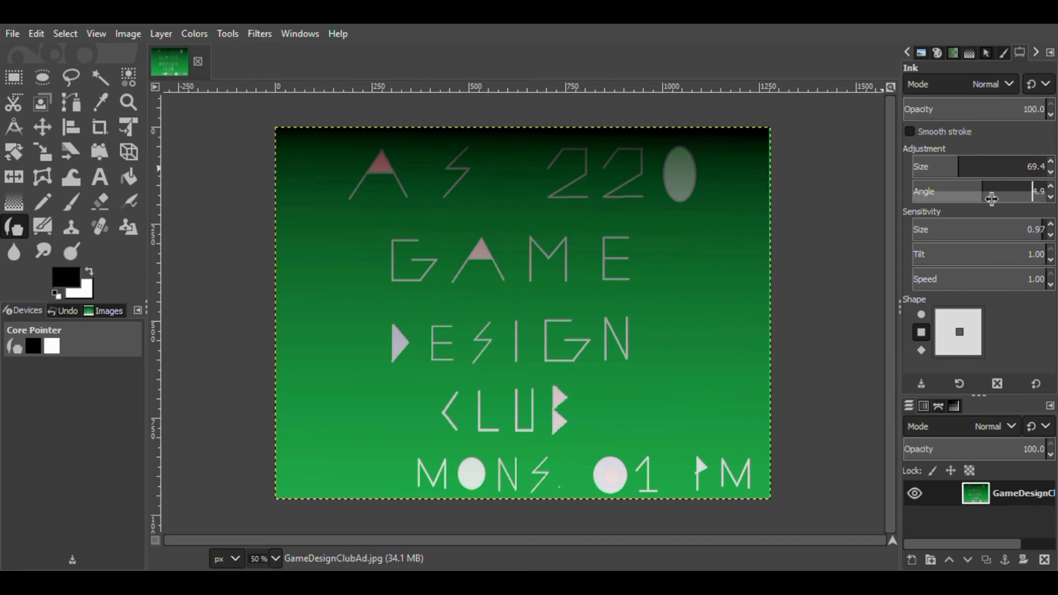
mouse_move(618, 338)
left_mouse_down()
mouse_move(664, 258)
mouse_move(655, 382)
mouse_move(521, 311)
mouse_move(576, 235)
mouse_move(467, 346)
mouse_move(480, 329)
left_mouse_up()
key("ctrl+z")
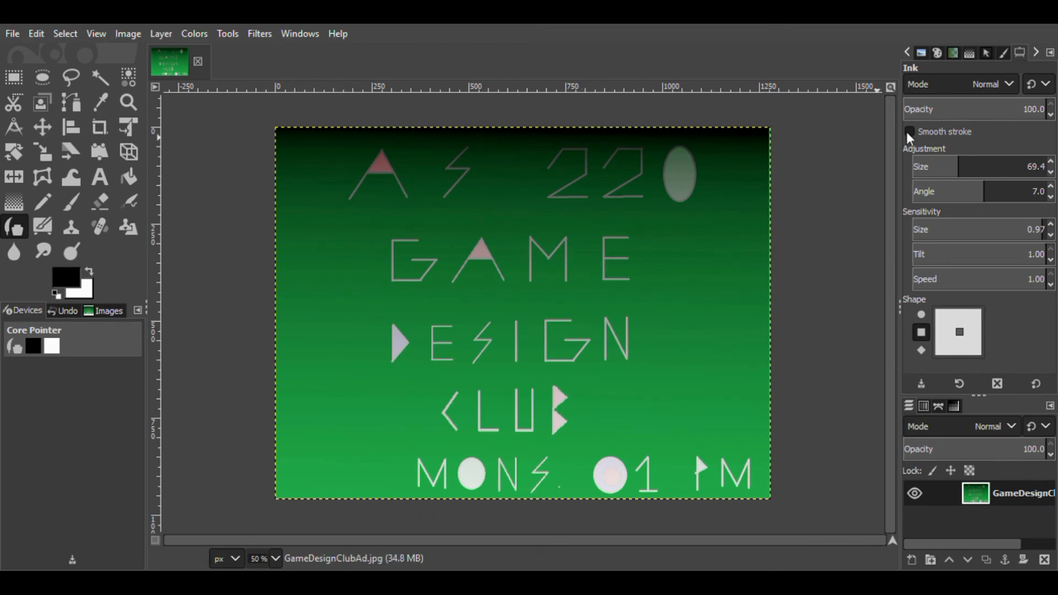
Set the Ink size sensitivity to 0.66 and tilt sensitivity to 0.51, try a stroke between GAME and DESIGN, and undo it.
left_click(1013, 223)
left_click(981, 248)
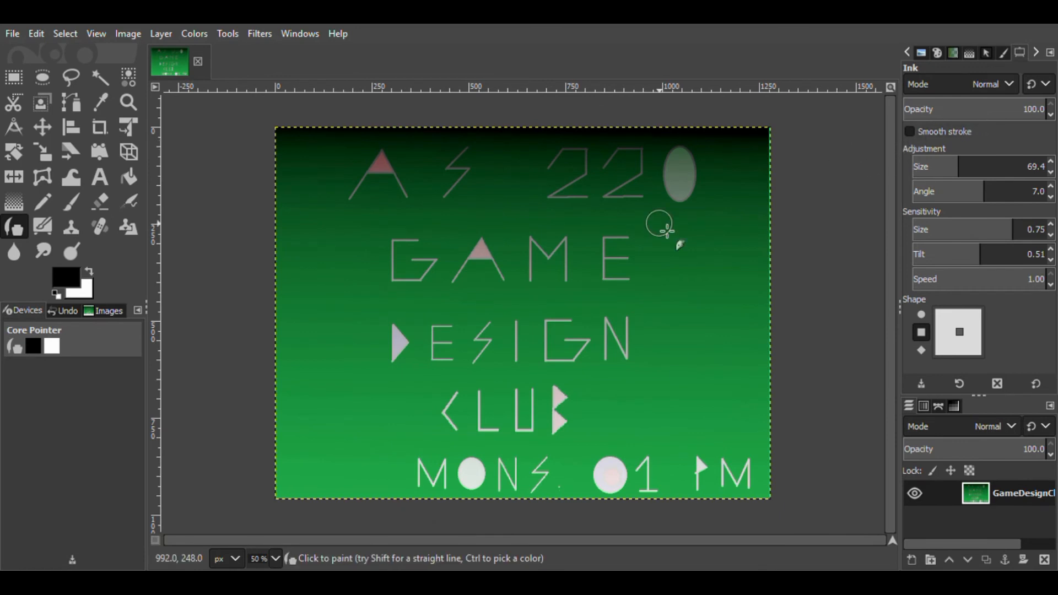
left_click_drag(992, 241, 884, 231)
mouse_move(659, 291)
left_mouse_down()
mouse_move(595, 206)
mouse_move(491, 207)
mouse_move(476, 218)
mouse_move(503, 302)
left_mouse_up()
key("ctrl+z")
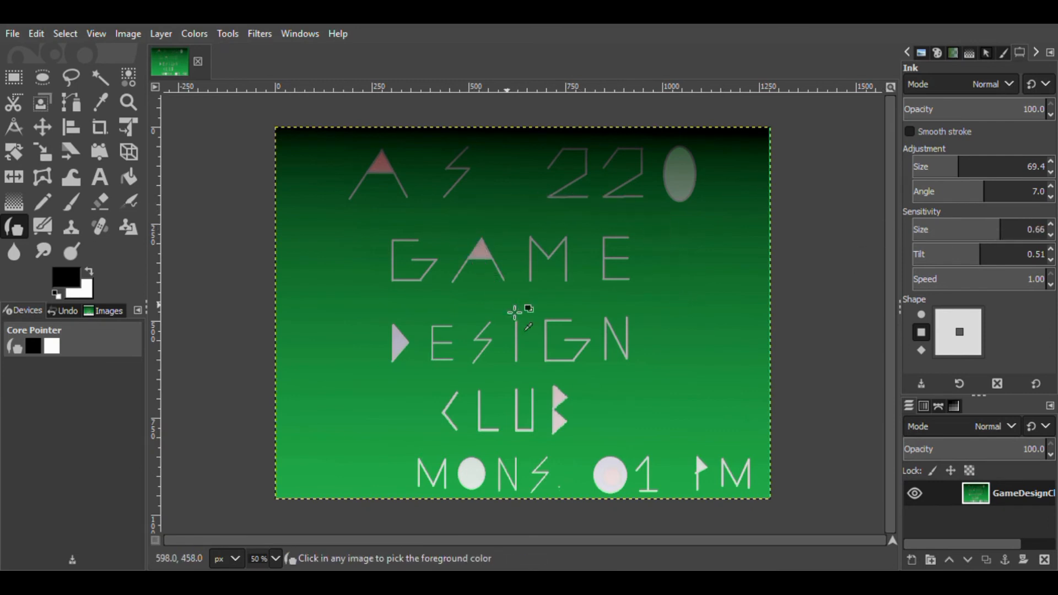
Set the Ink size sensitivity to 0.45, try a C-shaped black stroke around the end of GAME, and undo it.
mouse_move(964, 238)
left_mouse_down()
mouse_move(688, 222)
mouse_move(703, 270)
left_mouse_up()
mouse_move(683, 242)
left_mouse_down()
mouse_move(571, 188)
mouse_move(492, 204)
mouse_move(493, 304)
mouse_move(530, 338)
mouse_move(638, 364)
left_mouse_up()
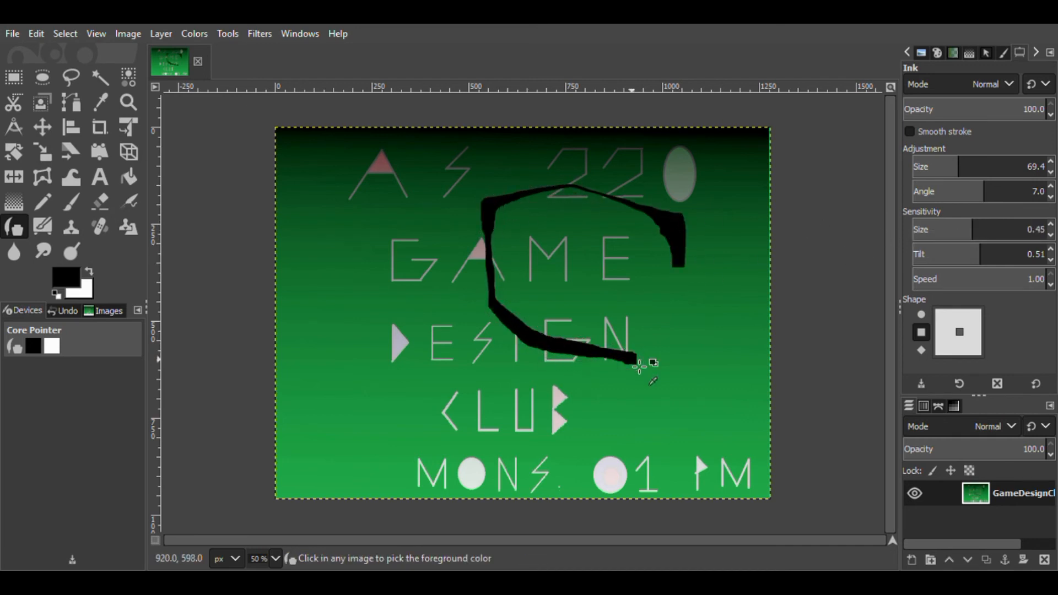
key("ctrl+z")
Set the Ink tilt sensitivity to 0.71, try a black stroke from below GAME up to the top row, and undo it.
left_click(992, 267)
type("0.71")
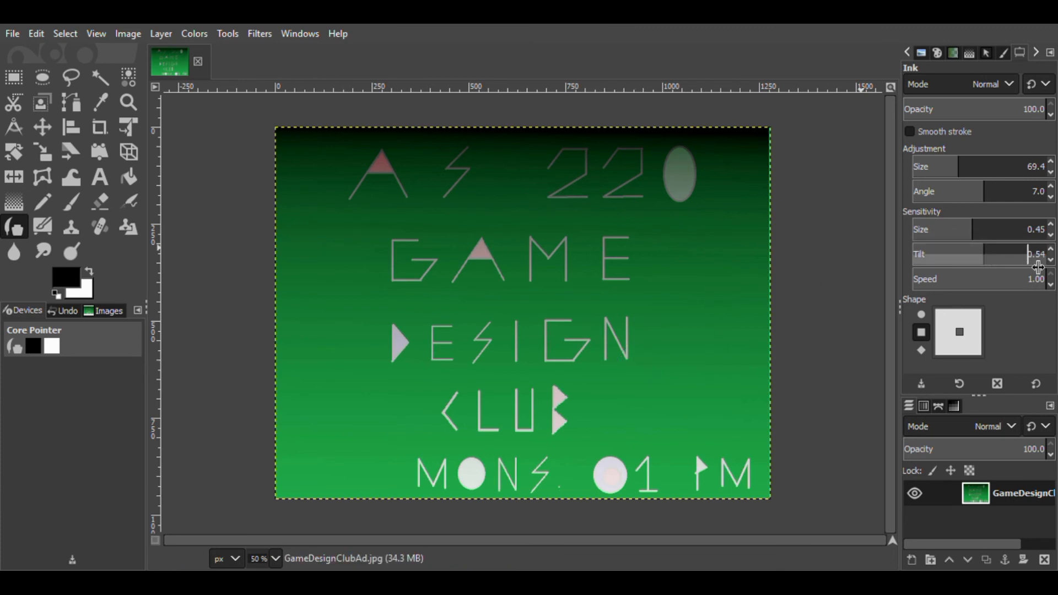
key("Return")
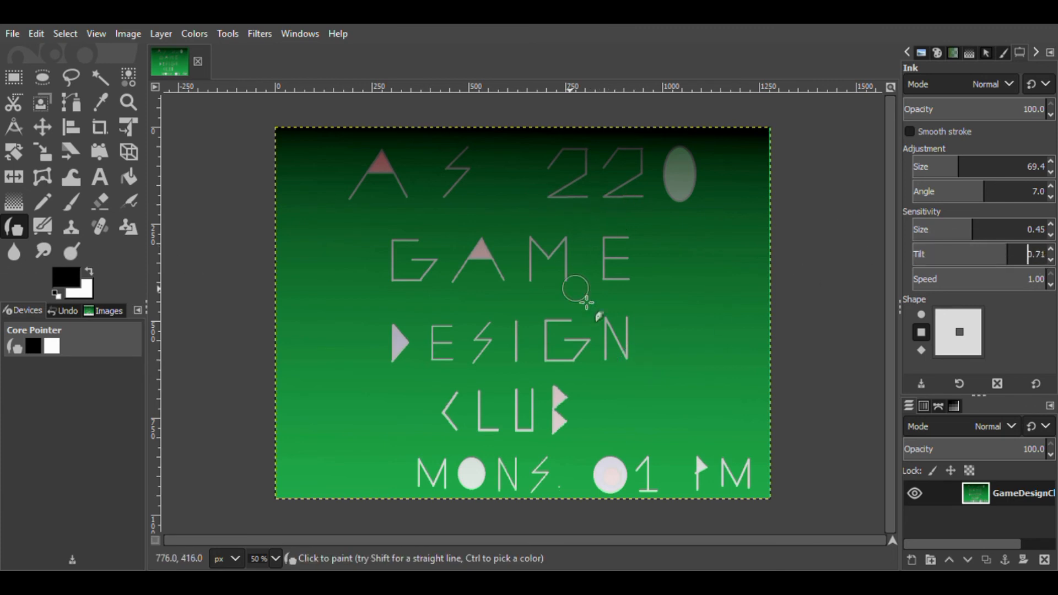
mouse_move(579, 297)
left_mouse_down()
mouse_move(628, 267)
mouse_move(593, 235)
mouse_move(554, 229)
mouse_move(486, 256)
mouse_move(500, 312)
mouse_move(497, 375)
mouse_move(440, 374)
mouse_move(393, 301)
mouse_move(371, 317)
mouse_move(419, 325)
mouse_move(443, 268)
mouse_move(428, 258)
mouse_move(415, 294)
mouse_move(442, 262)
mouse_move(443, 185)
left_mouse_up()
key("ctrl+z")
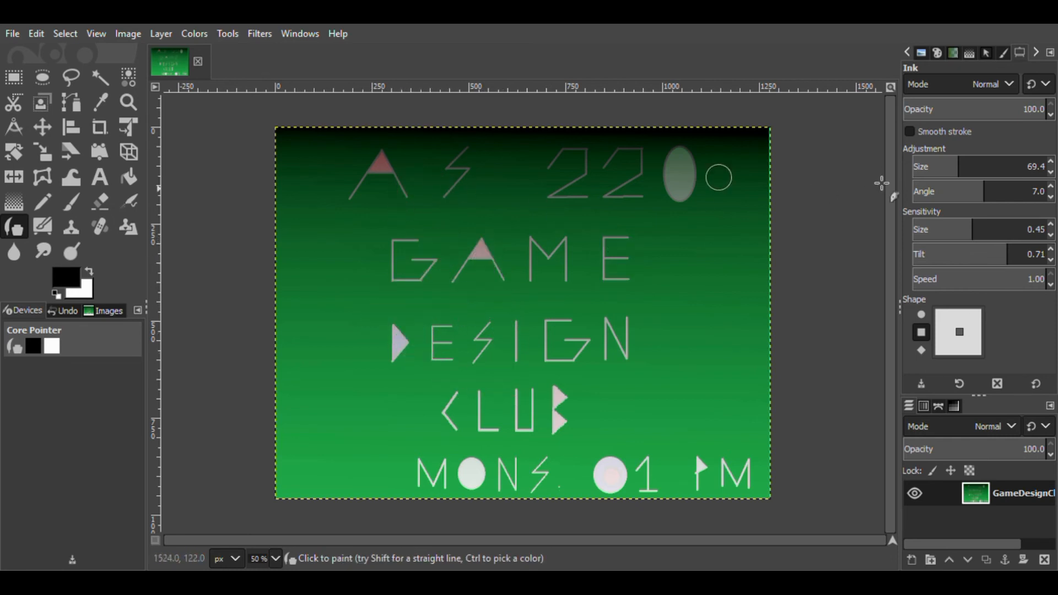
Set the Ink tilt sensitivity to 0.44, try a black stroke from below GAME down to CLUB, and undo it.
left_click_drag(968, 259, 847, 246)
mouse_move(633, 285)
left_mouse_down()
mouse_move(680, 325)
mouse_move(537, 382)
mouse_move(544, 241)
mouse_move(477, 340)
mouse_move(528, 438)
left_mouse_up()
key("ctrl+z")
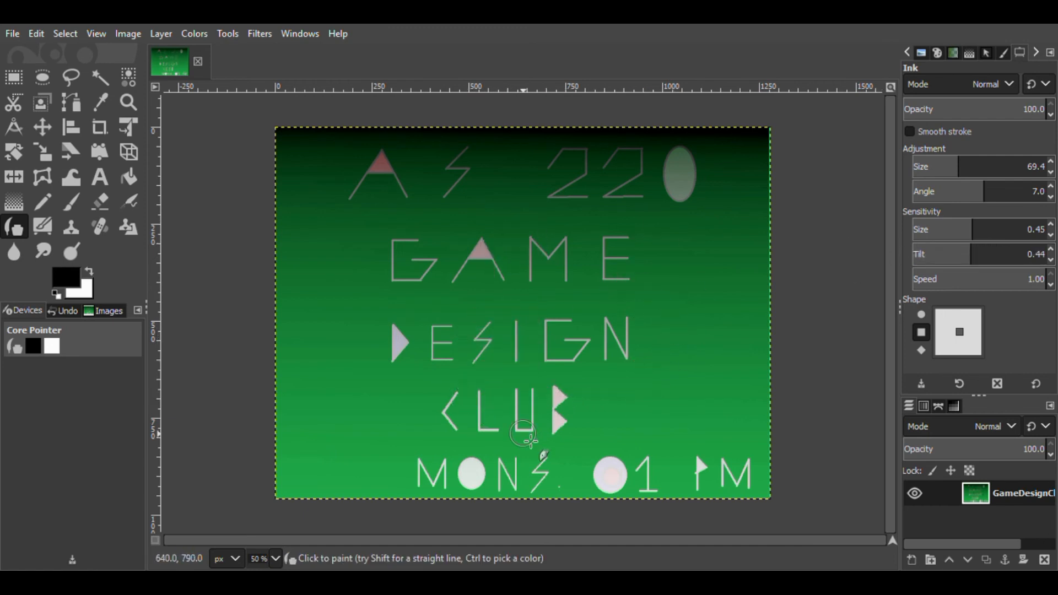
Set the Ink tilt sensitivity to 0.00, try a looping black stroke over GAME and DESIGN, and undo it.
left_click_drag(970, 255, 872, 259)
mouse_move(543, 259)
left_mouse_down()
mouse_move(610, 291)
mouse_move(435, 295)
mouse_move(463, 350)
mouse_move(473, 268)
mouse_move(400, 255)
mouse_move(475, 374)
left_mouse_up()
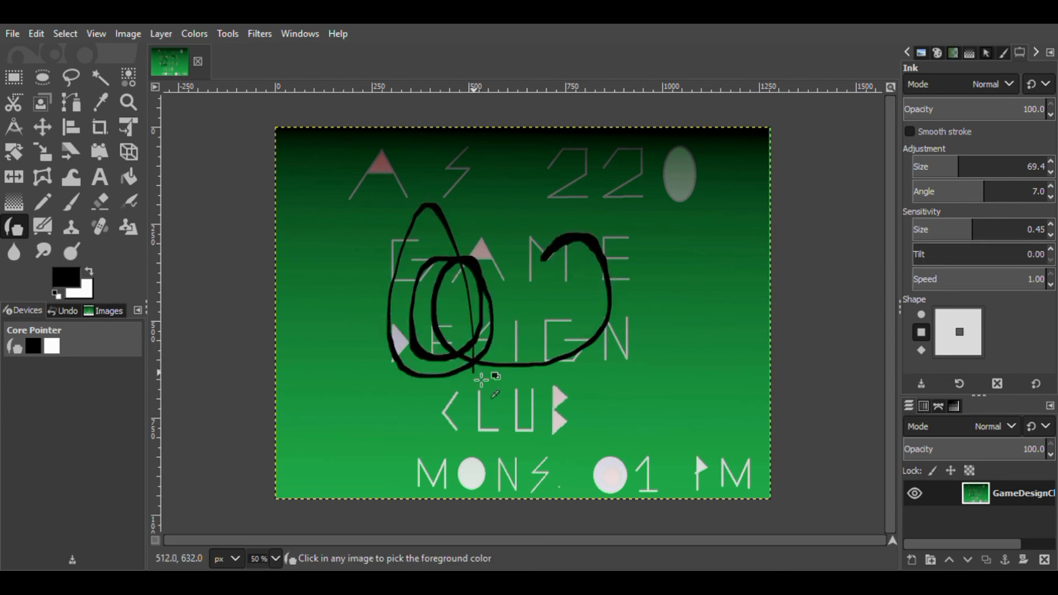
key("ctrl+z")
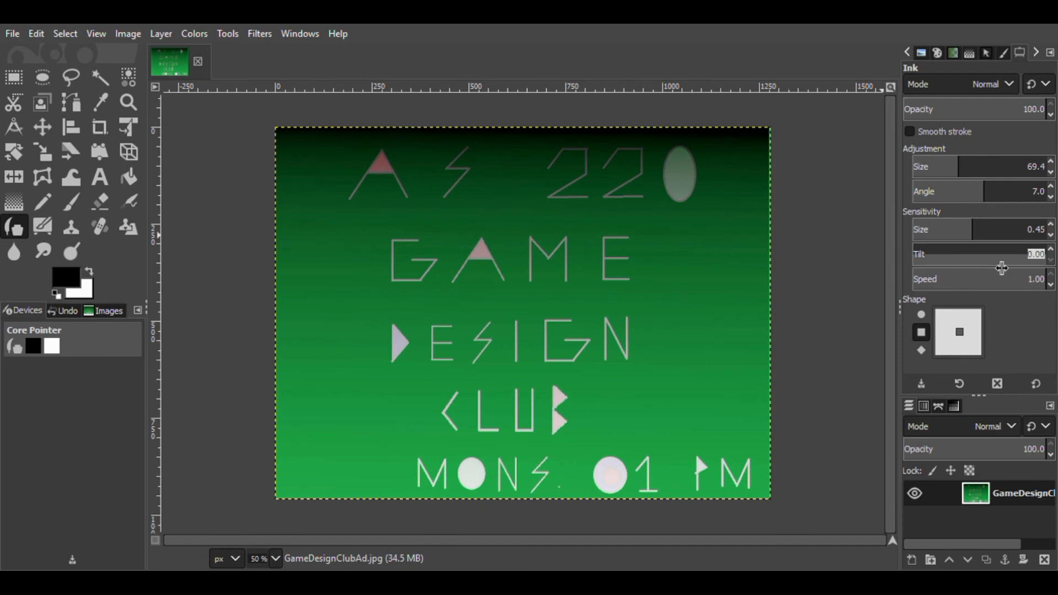
Set the Ink tilt sensitivity to 0.56 and speed to 0.66, try a wide curved stroke across DESIGN, and undo it.
left_click_drag(998, 263, 981, 278)
mouse_move(571, 325)
left_mouse_down()
mouse_move(577, 274)
mouse_move(605, 264)
mouse_move(630, 339)
mouse_move(558, 401)
mouse_move(448, 372)
mouse_move(396, 314)
mouse_move(385, 236)
left_mouse_up()
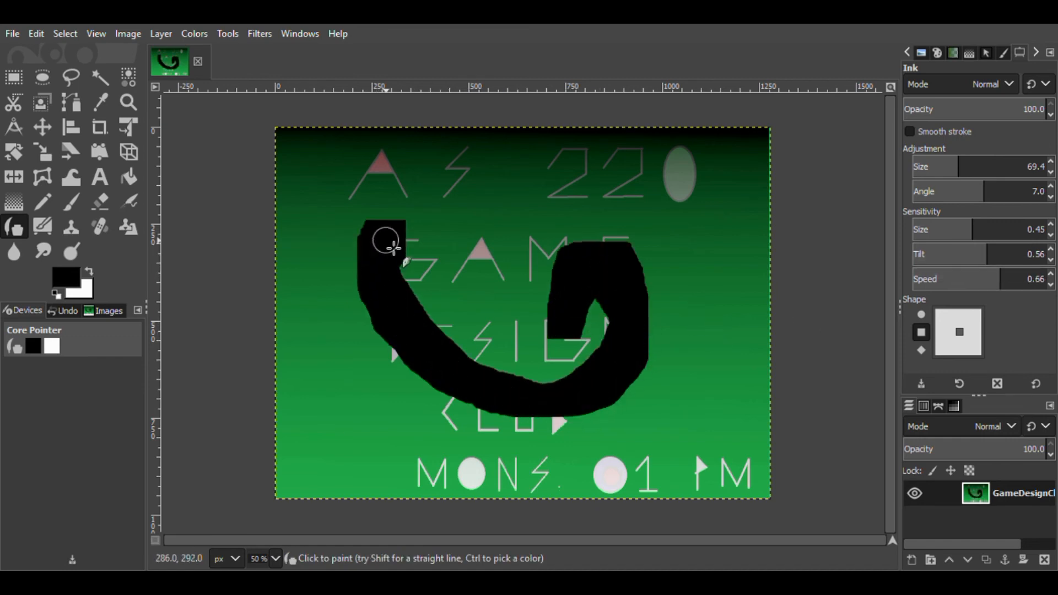
key("ctrl+z")
Set the Ink speed sensitivity to 0.17, try a black stroke from beside DESIGN to the A of GAME, and undo it.
left_click_drag(1006, 282, 935, 281)
mouse_move(697, 326)
left_mouse_down()
mouse_move(660, 302)
mouse_move(586, 315)
mouse_move(485, 243)
left_mouse_up()
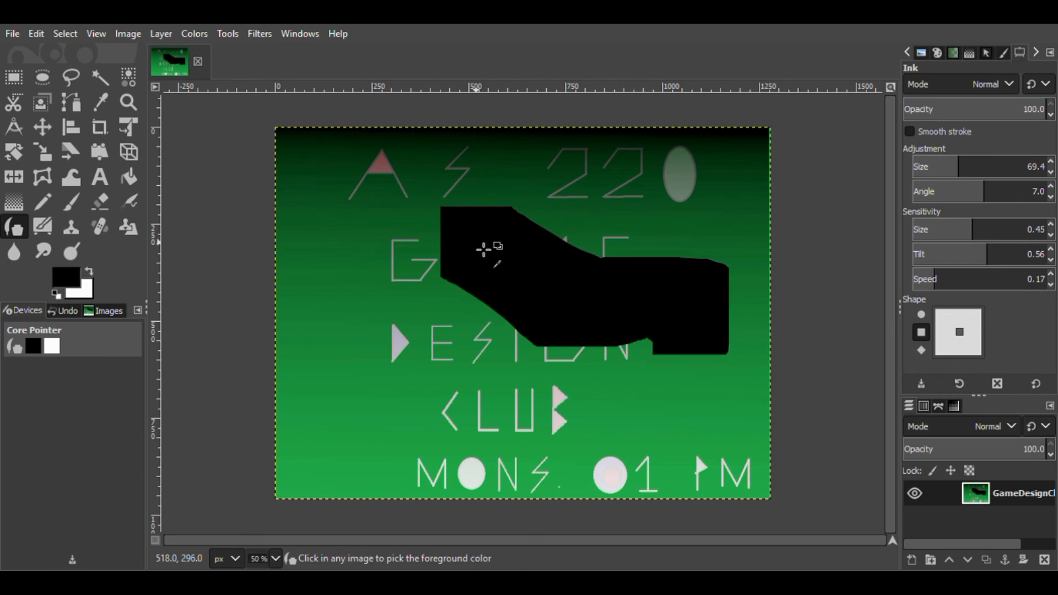
key("ctrl+z")
Set the Ink speed sensitivity to 0.74, try a black stroke from beside DESIGN to the area left of CLUB, and undo it.
mouse_move(1000, 296)
left_mouse_down()
mouse_move(118, 286)
mouse_move(991, 290)
left_mouse_up()
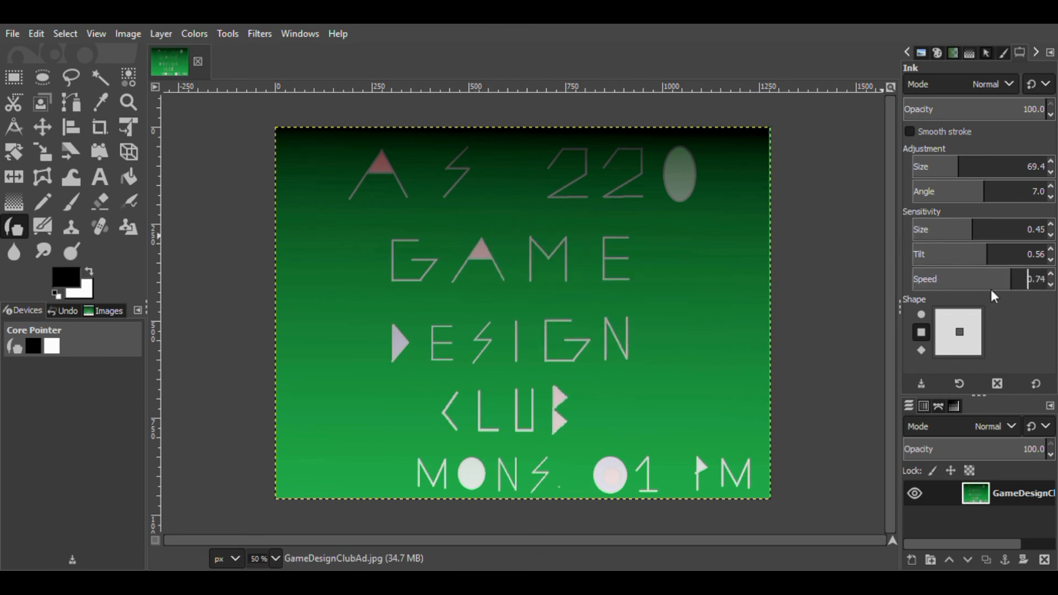
mouse_move(694, 303)
left_mouse_down()
mouse_move(685, 251)
mouse_move(566, 274)
mouse_move(617, 305)
mouse_move(499, 392)
mouse_move(461, 348)
mouse_move(453, 315)
mouse_move(455, 415)
mouse_move(412, 424)
mouse_move(323, 285)
mouse_move(286, 338)
mouse_move(291, 365)
mouse_move(338, 406)
left_mouse_up()
key("ctrl+z")
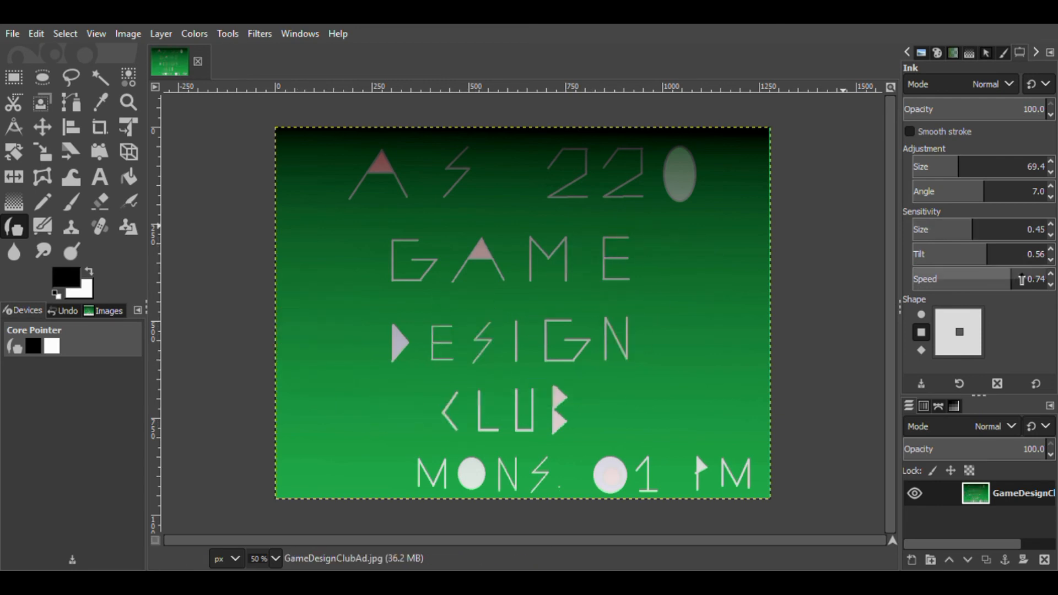
Set the Ink speed sensitivity to 1.00, try a black stroke from beside DESIGN down to the right of CLUB, and undo it.
left_click_drag(1014, 279, 1049, 279)
mouse_move(696, 307)
left_mouse_down()
mouse_move(631, 388)
mouse_move(610, 303)
mouse_move(604, 417)
mouse_move(560, 309)
mouse_move(599, 426)
left_mouse_up()
key("ctrl+z")
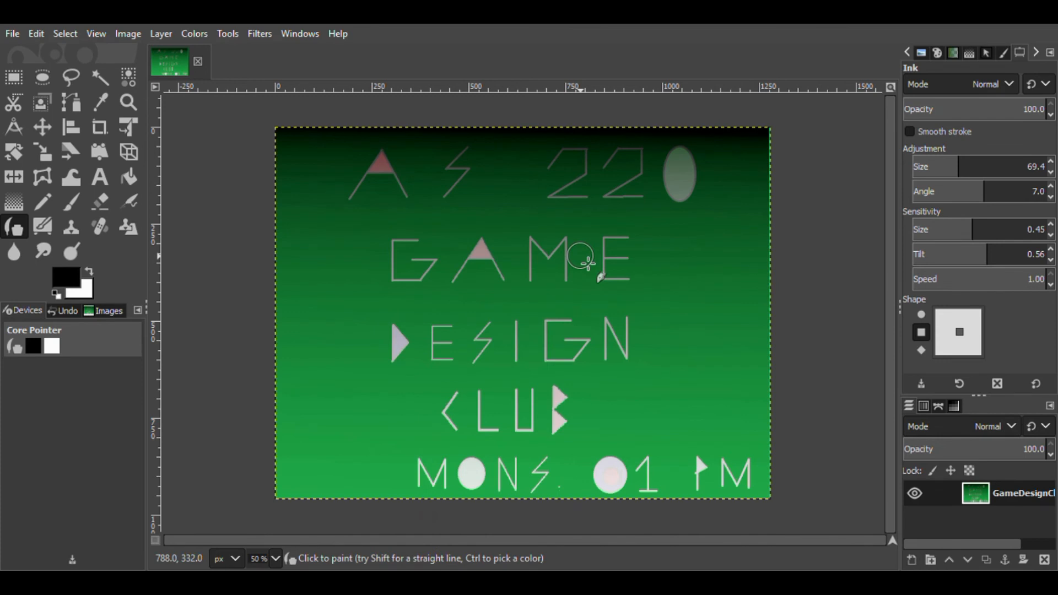
Enable Smooth stroke for the Ink tool and set its quality to 100.
left_click(911, 132)
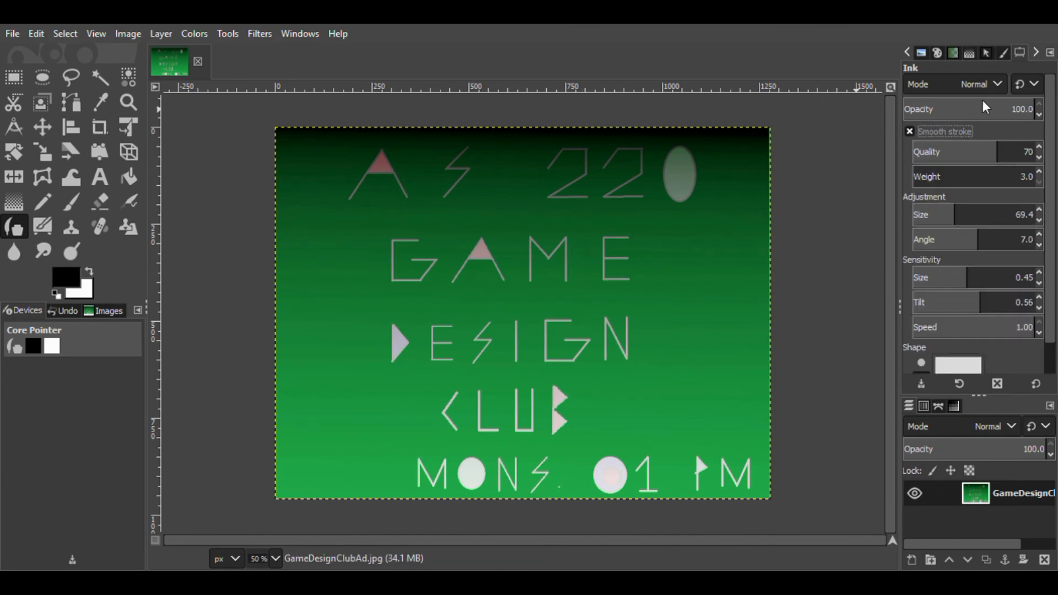
left_click_drag(996, 152, 1036, 152)
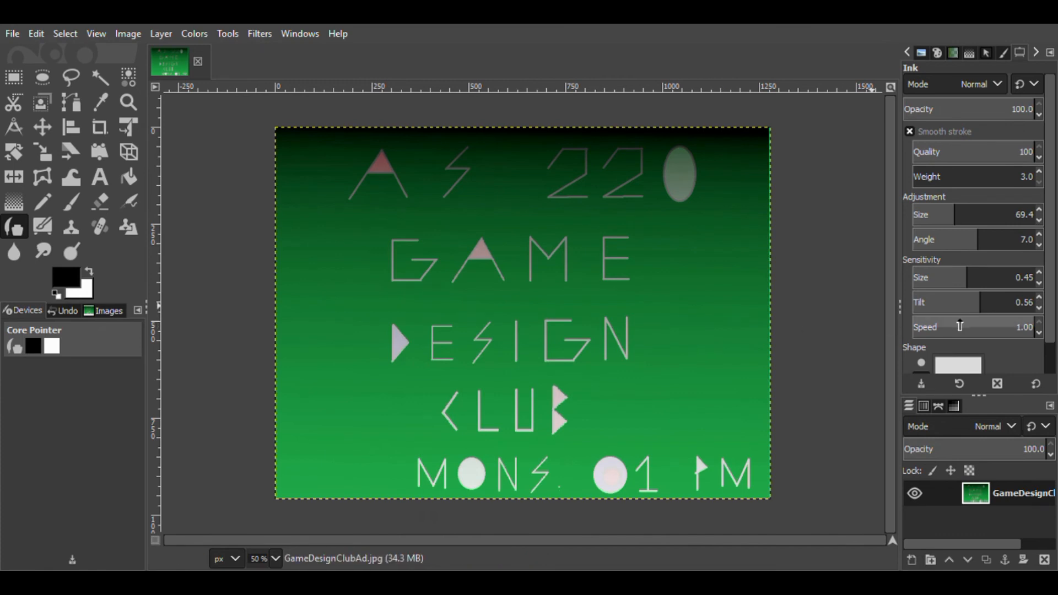
Cycle the Ink nib shape through circle and square to diamond, try an arched black stroke over the end of GAME, and undo it.
scroll(1055, 351, "down", 2)
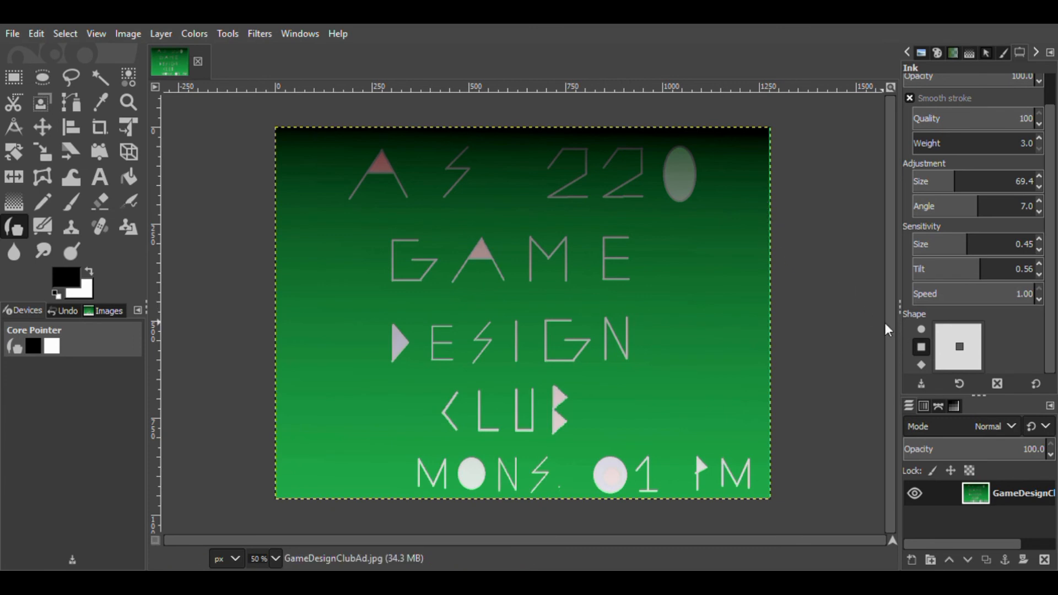
left_click(918, 329)
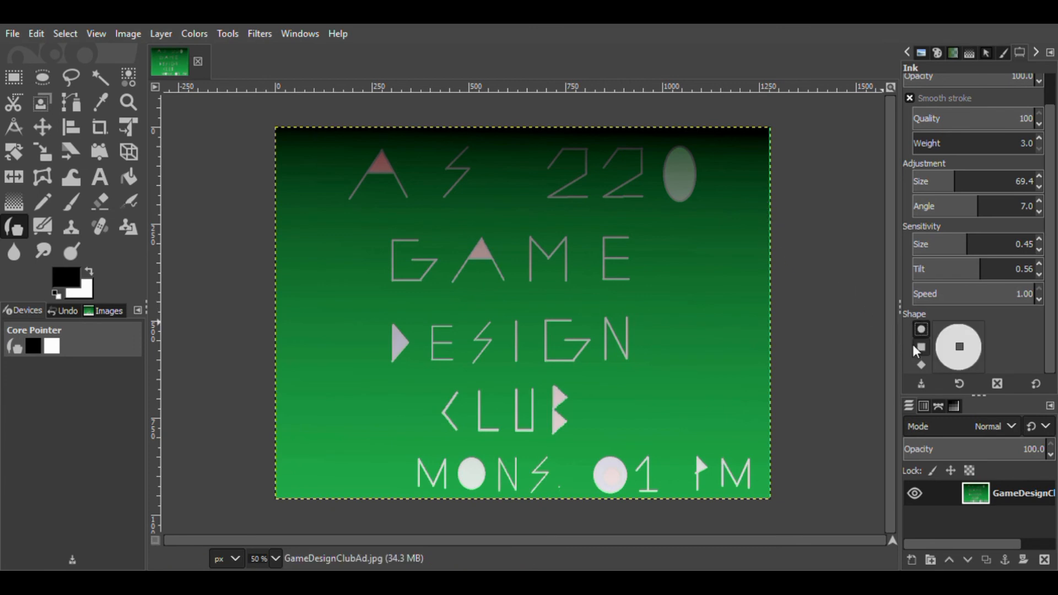
left_click(914, 346)
left_click(920, 364)
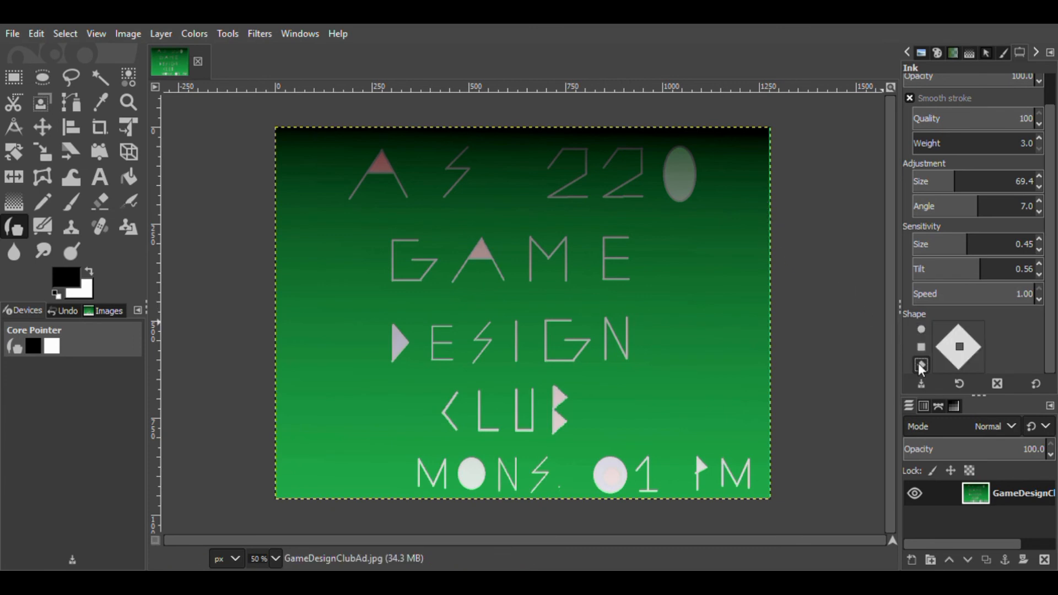
mouse_move(660, 313)
left_mouse_down()
mouse_move(655, 229)
mouse_move(574, 270)
left_mouse_up()
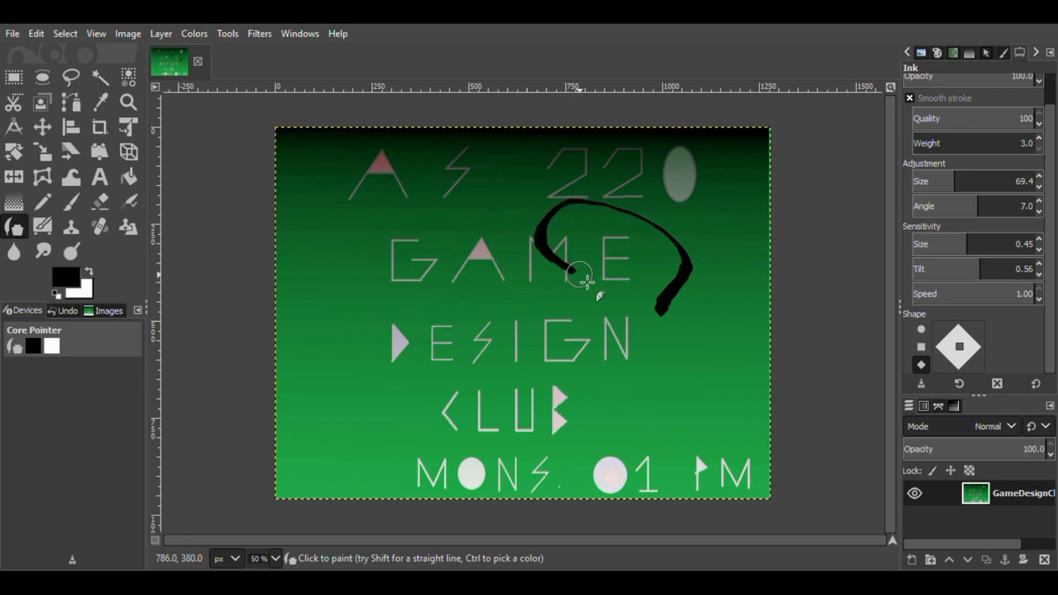
key("ctrl+z")
Set the Ink nib shape to circle, try a black stroke near the end of DESIGN, and undo it.
left_click(917, 330)
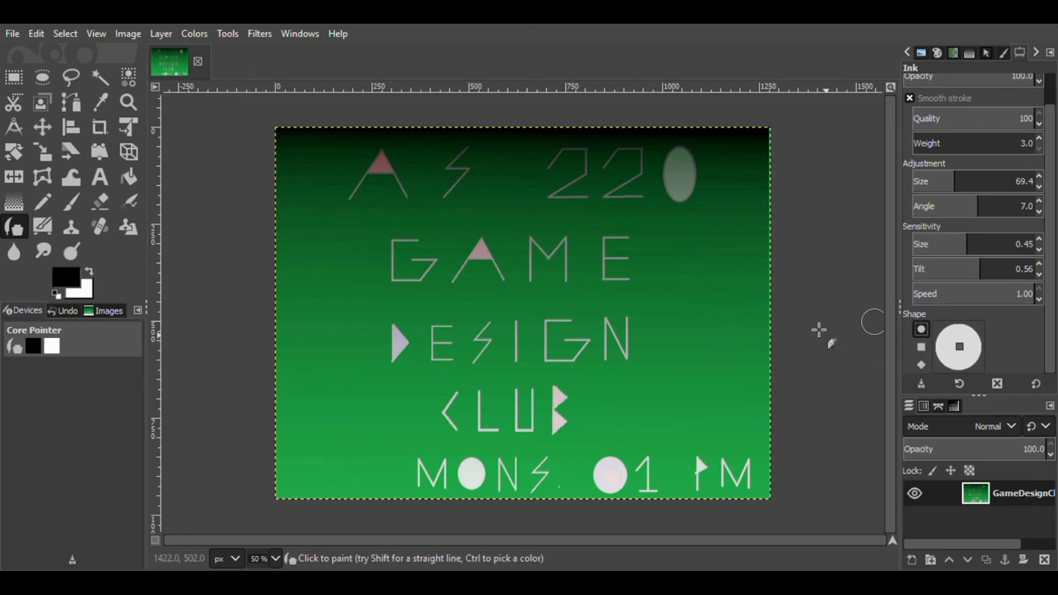
mouse_move(664, 311)
left_mouse_down()
mouse_move(650, 283)
mouse_move(572, 405)
mouse_move(609, 319)
left_mouse_up()
key("ctrl+z")
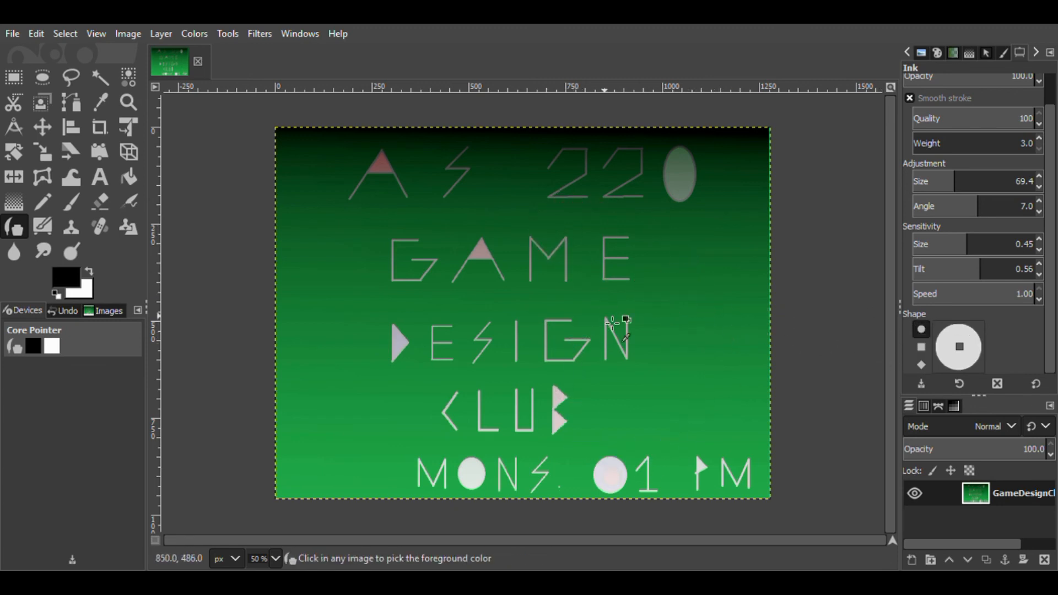
Set the Ink nib shape to square, try a U-shaped black stroke around the end of DESIGN, and undo it.
left_click(921, 364)
left_click(921, 346)
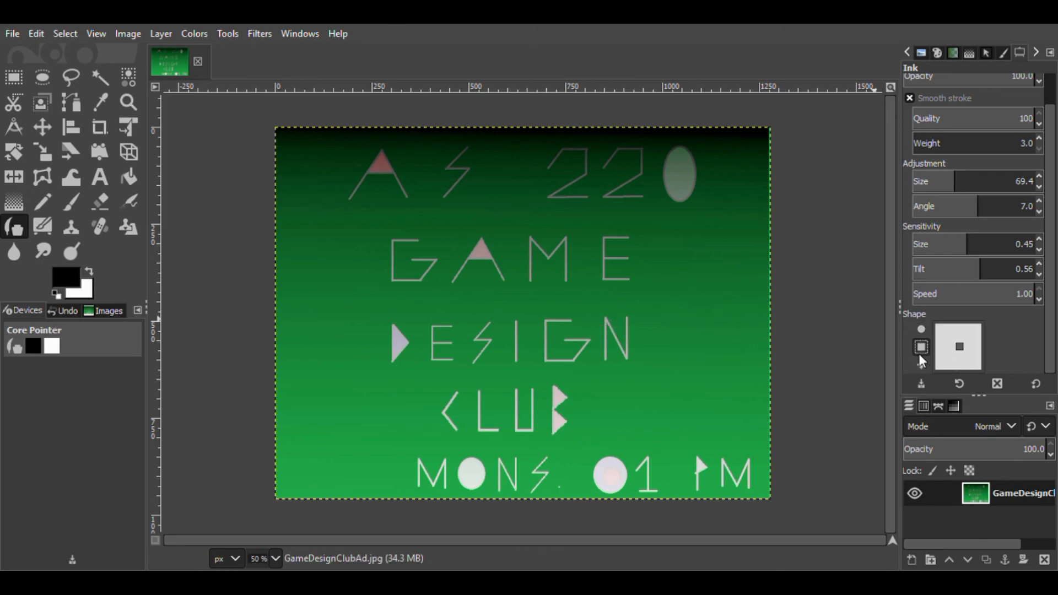
mouse_move(628, 301)
left_mouse_down()
mouse_move(564, 364)
mouse_move(572, 272)
left_mouse_up()
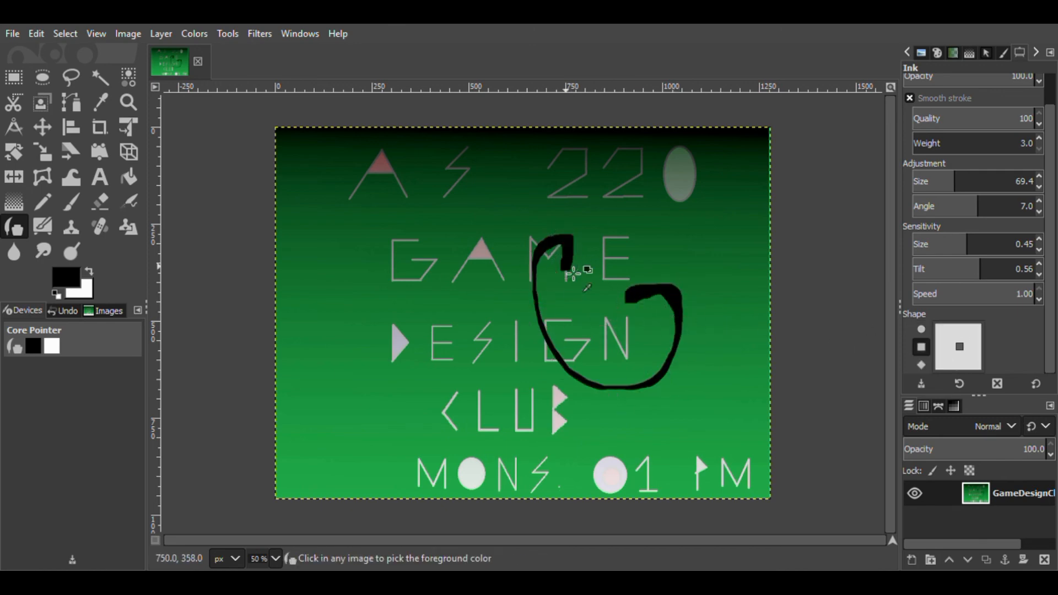
key("ctrl+z")
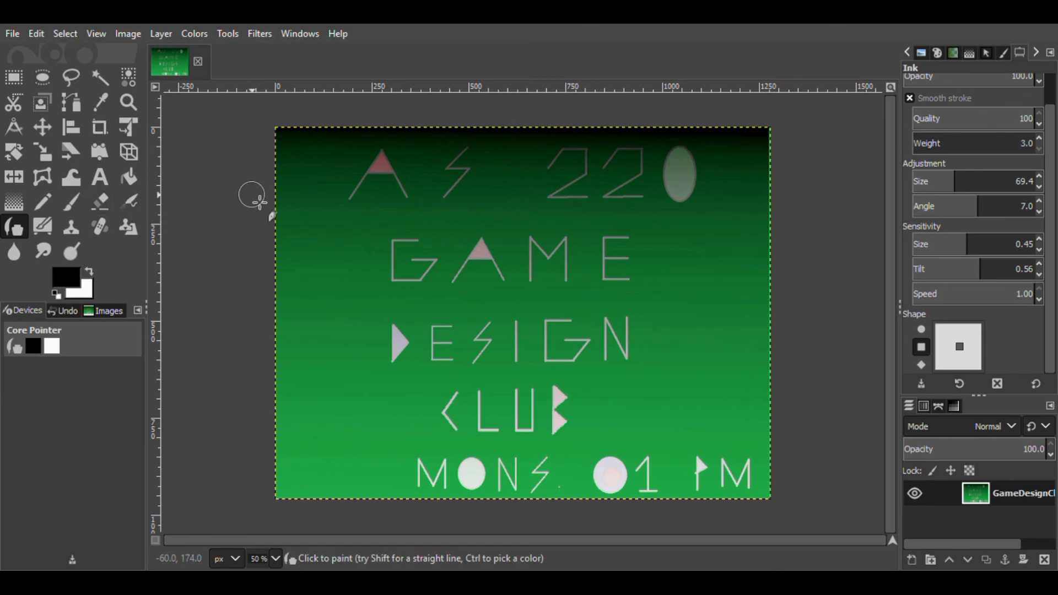
Switch to the Eraser tool and review its opacity and brush options.
left_click(101, 202)
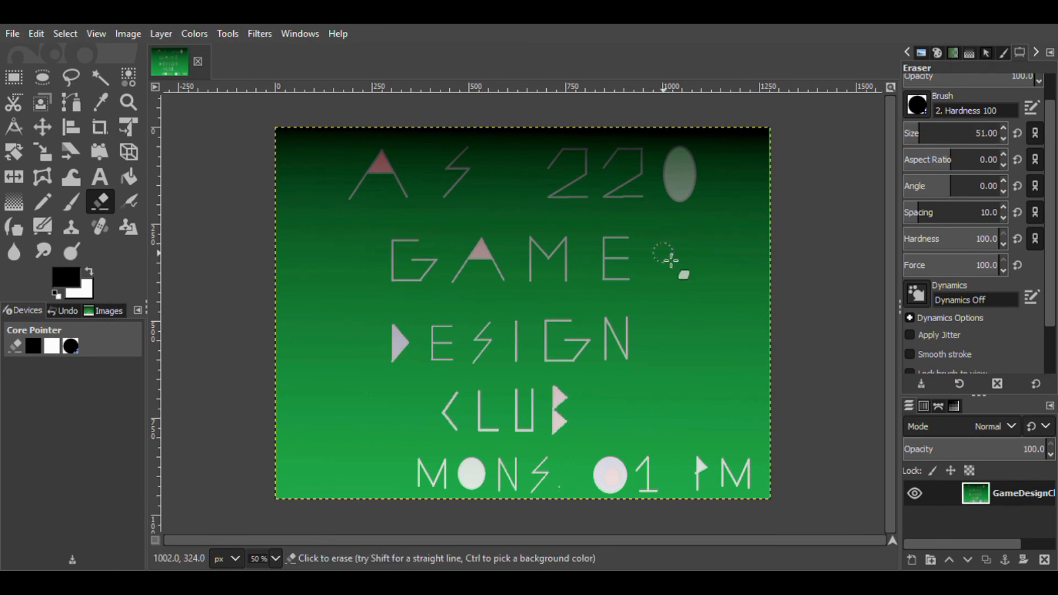
scroll(1050, 95, "up", 2)
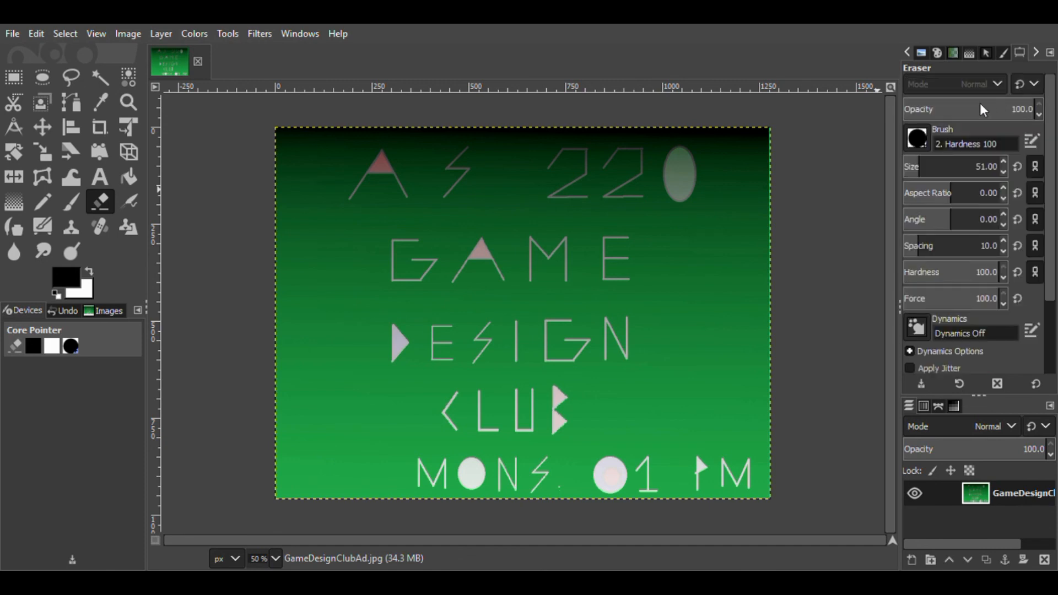
Switch to the Pencil tool, try a black stroke from the N of DESIGN to the L of CLUB, and undo it.
key("n")
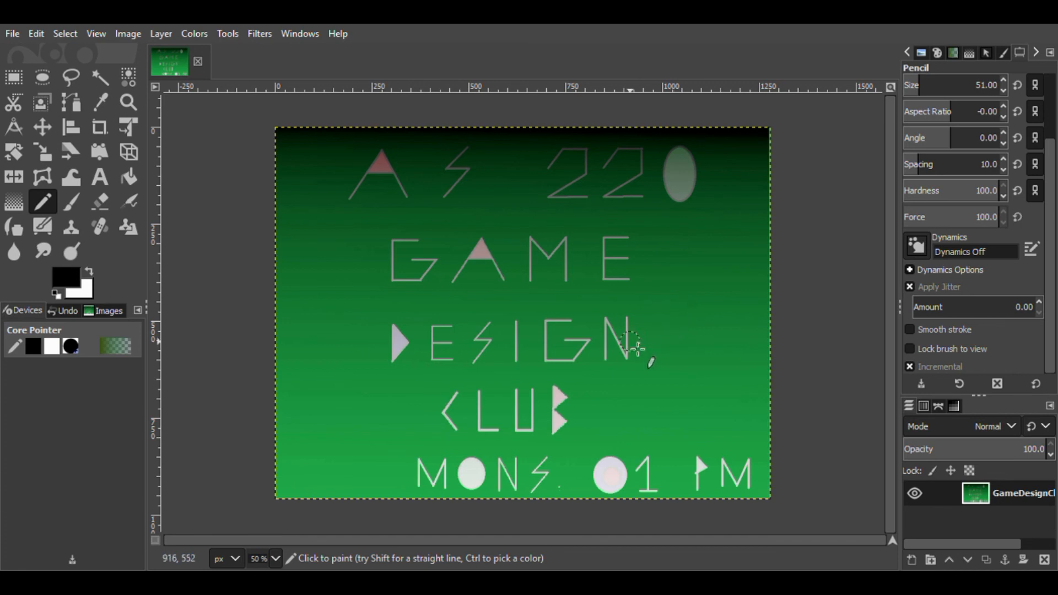
mouse_move(638, 348)
left_mouse_down()
mouse_move(669, 309)
mouse_move(674, 284)
mouse_move(642, 267)
mouse_move(476, 283)
mouse_move(450, 299)
mouse_move(443, 329)
mouse_move(489, 408)
left_mouse_up()
key("ctrl+z")
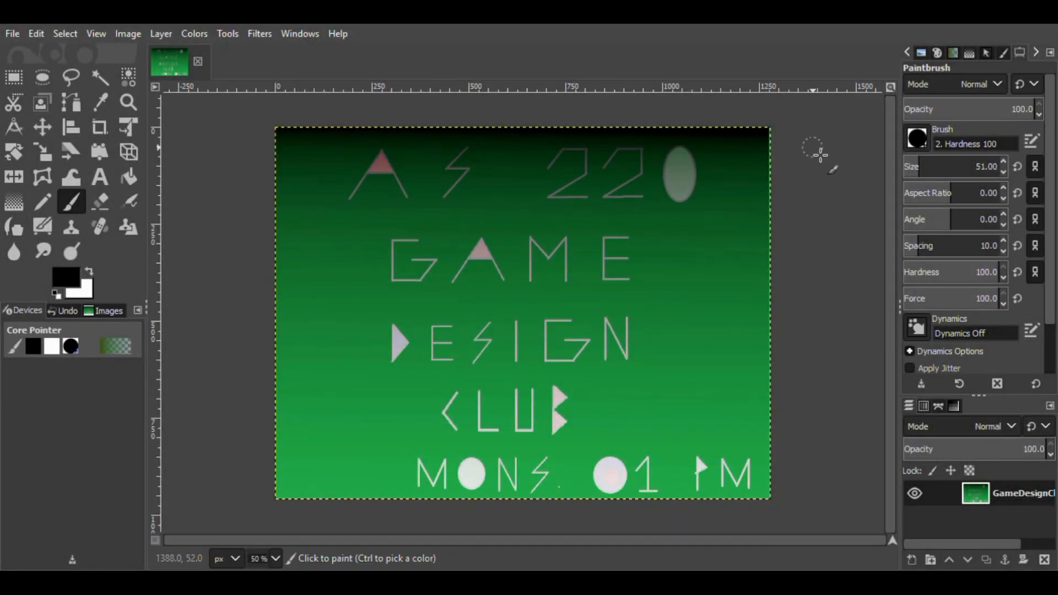
Enable Apply Jitter for the Paintbrush with an amount of 3.96, try a stroke between GAME and DESIGN, and undo it.
scroll(1045, 359, "down", 3)
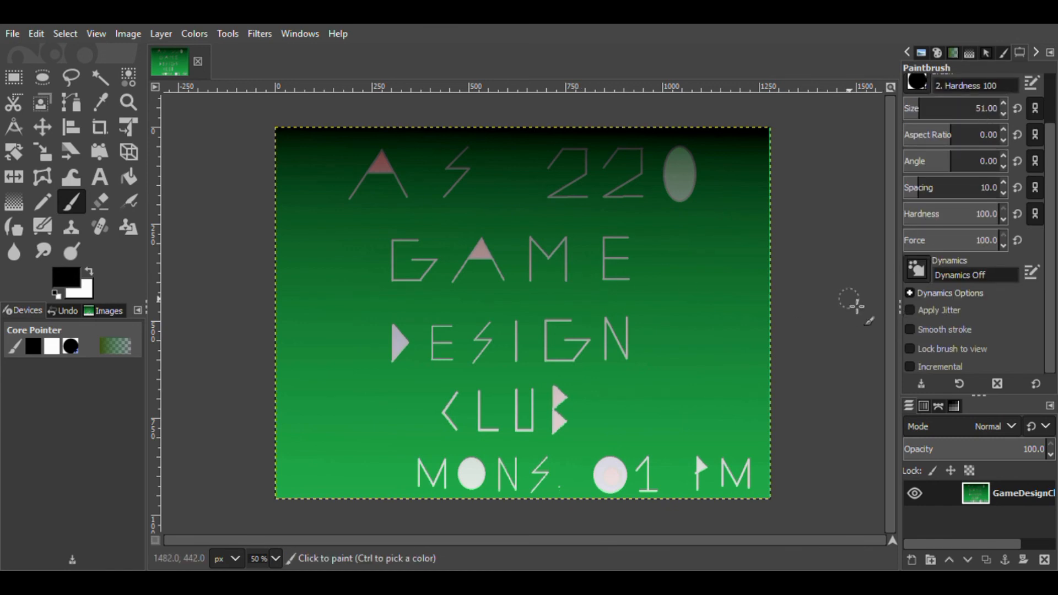
left_click(939, 311)
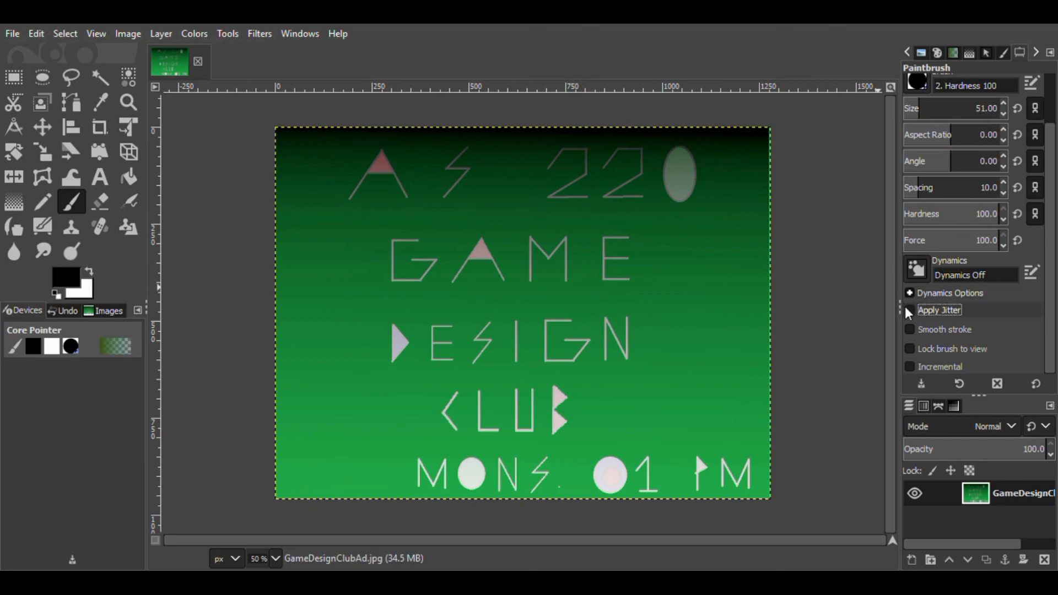
left_click_drag(937, 330, 1016, 330)
mouse_move(589, 300)
left_mouse_down()
mouse_move(612, 267)
mouse_move(574, 254)
mouse_move(432, 253)
mouse_move(405, 292)
mouse_move(445, 331)
left_mouse_up()
key("ctrl+z")
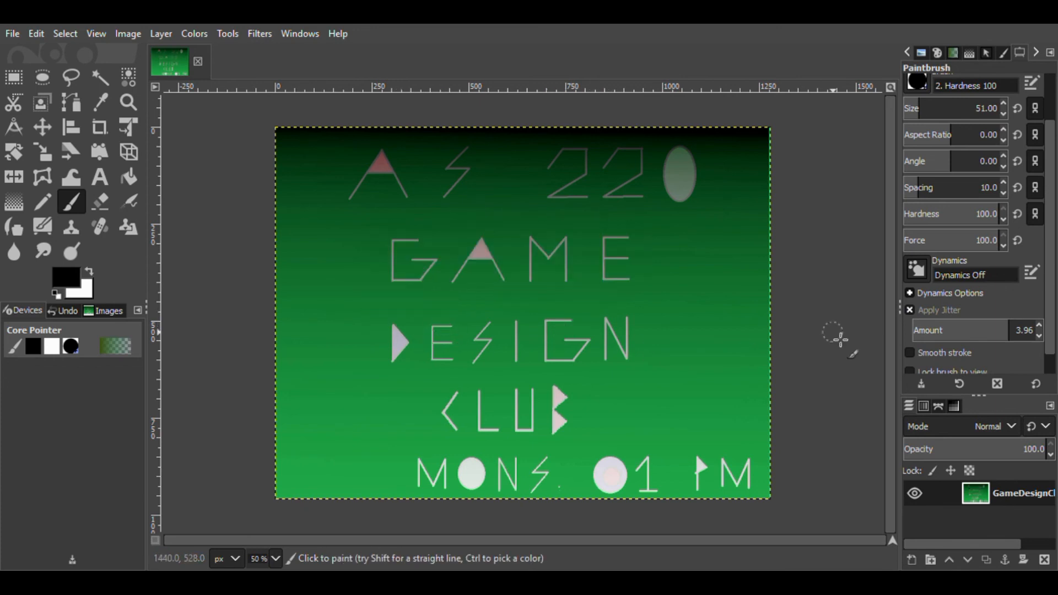
Set the Paintbrush jitter amount to 4.79, try a scattered black stroke across GAME, and undo it.
scroll(969, 333, "up", 5)
scroll(968, 333, "up", 3)
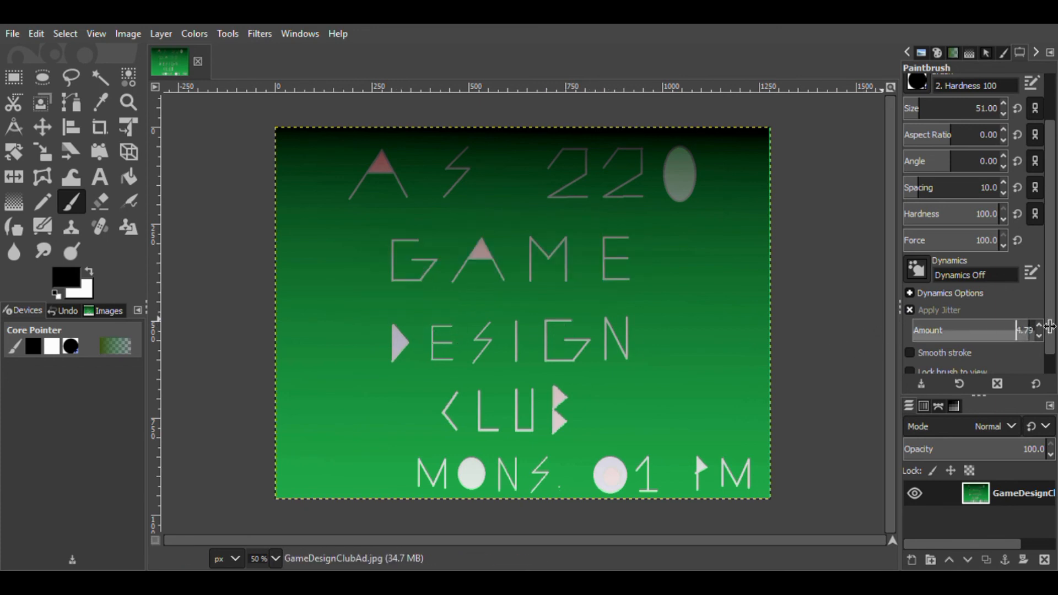
mouse_move(553, 306)
left_mouse_down()
mouse_move(587, 258)
mouse_move(515, 229)
mouse_move(472, 246)
left_mouse_up()
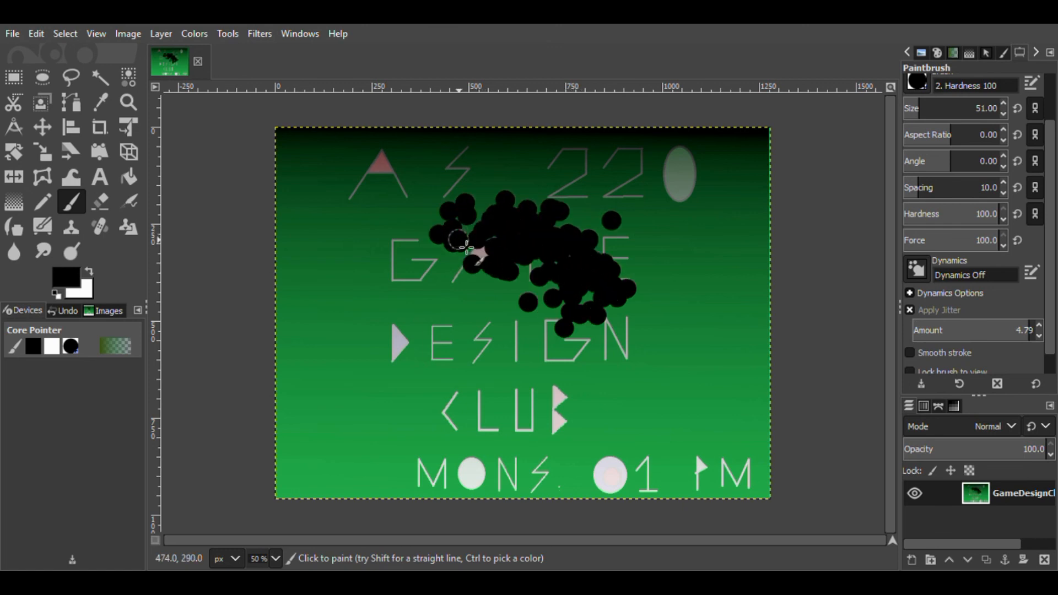
key("ctrl+z")
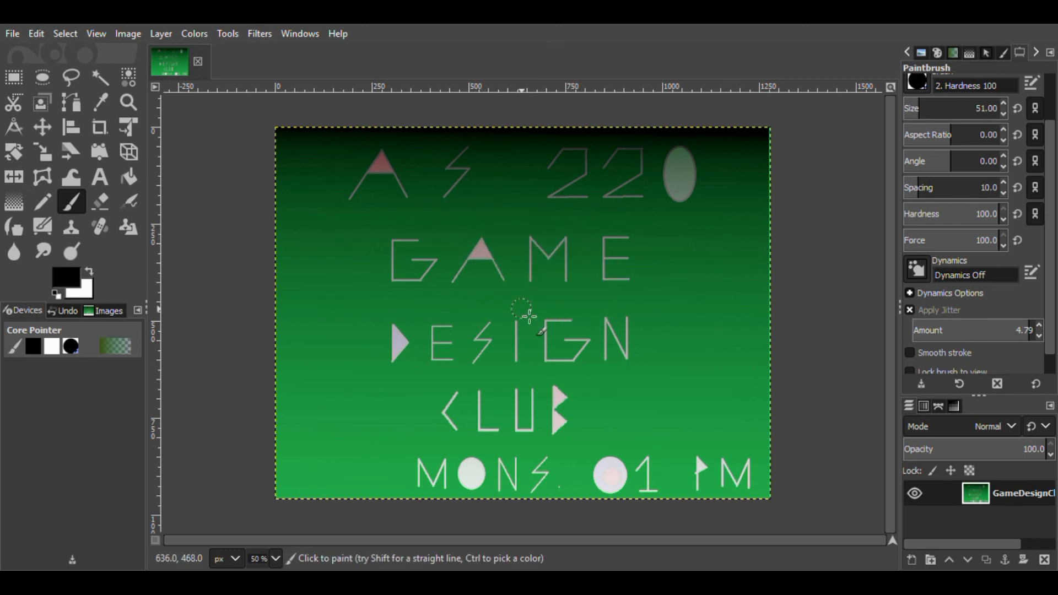
Switch to the MyPaint Brush tool.
left_click(36, 230)
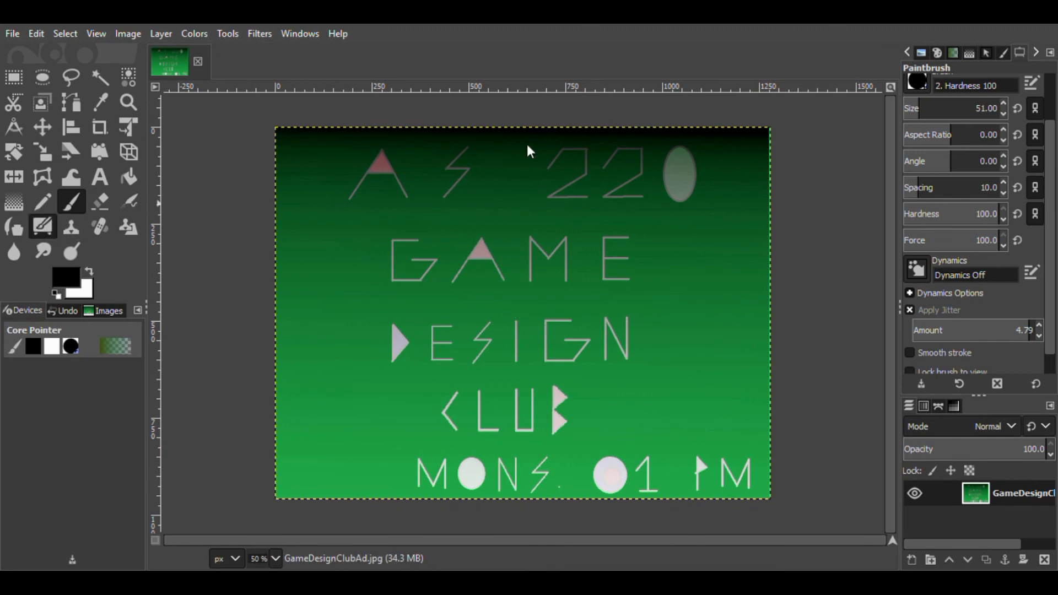